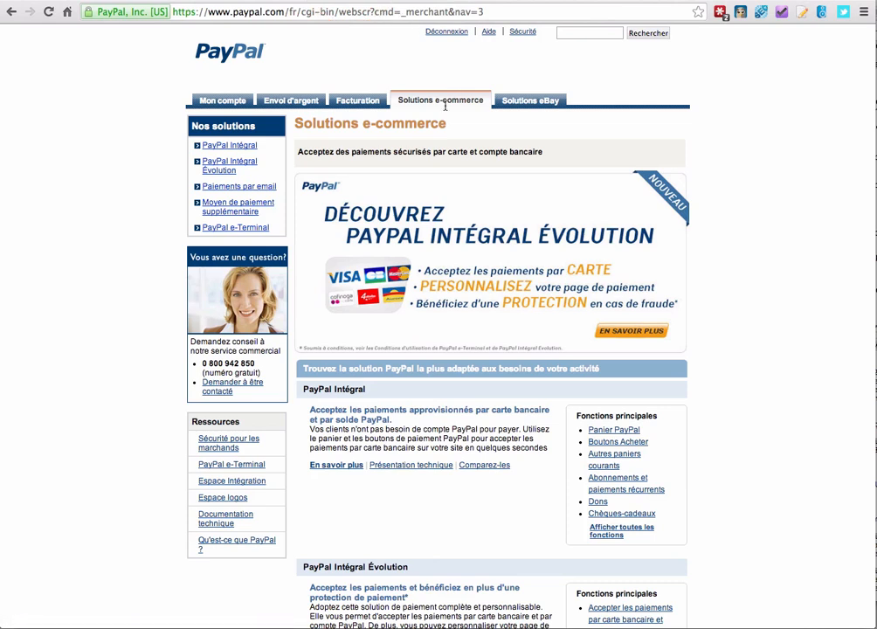
Step: Review the PayPal e-commerce solutions and open the Dons function listed under PayPal Intégral
scroll(464, 365, down, 4)
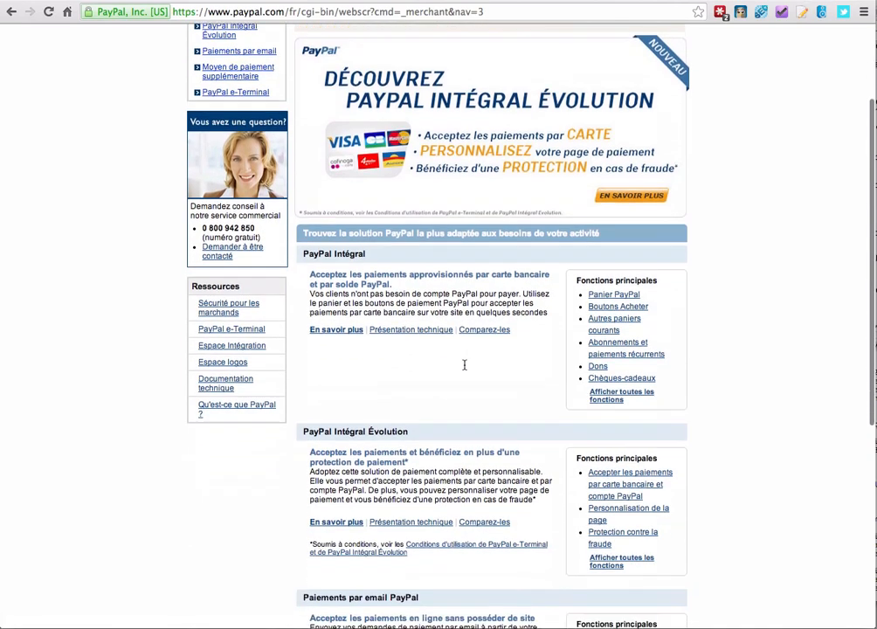
scroll(464, 365, down, 6)
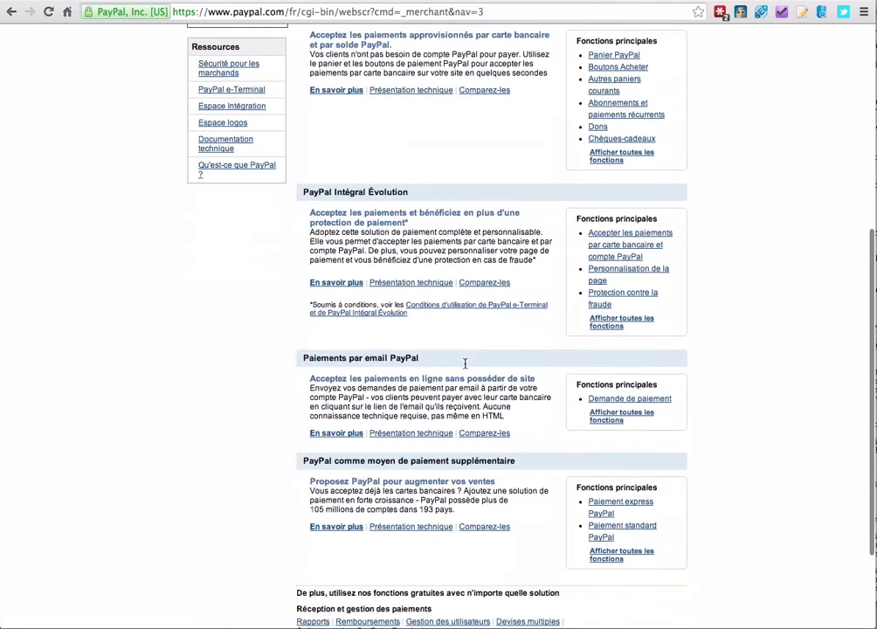
scroll(499, 358, up, 10)
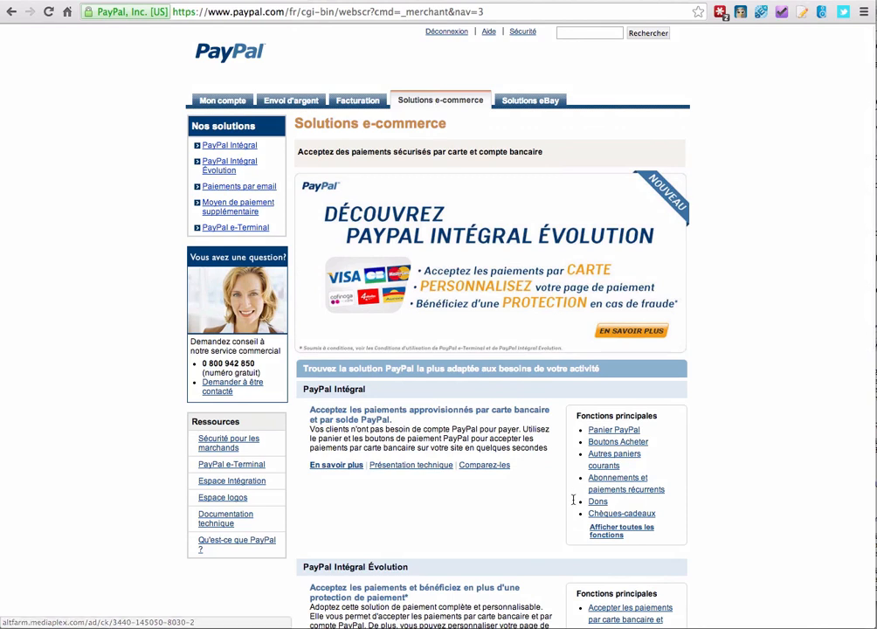
click(603, 502)
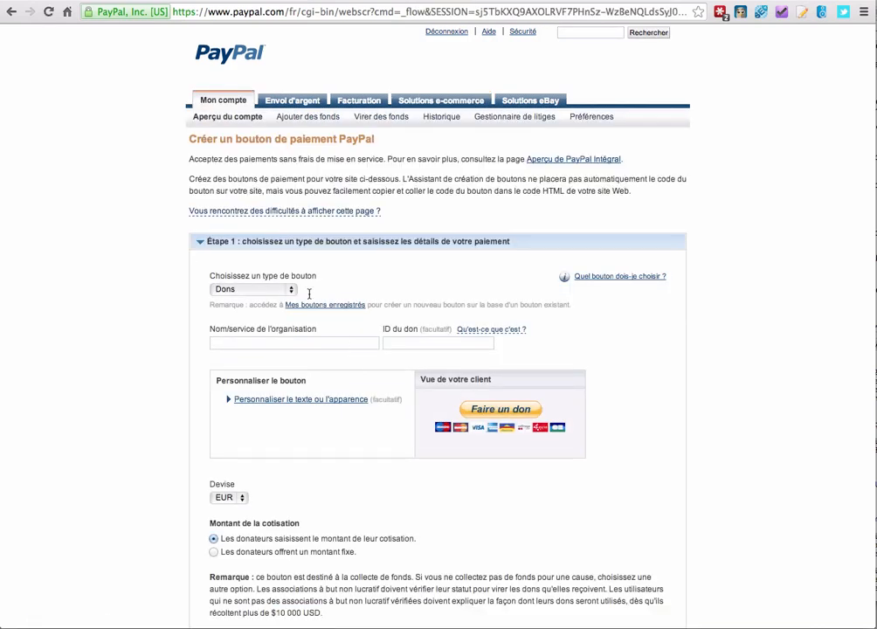
Step: Keep Dons as the button type and enter "Don Autour du Tuto" as the organisation name
scroll(184, 307, down, 1)
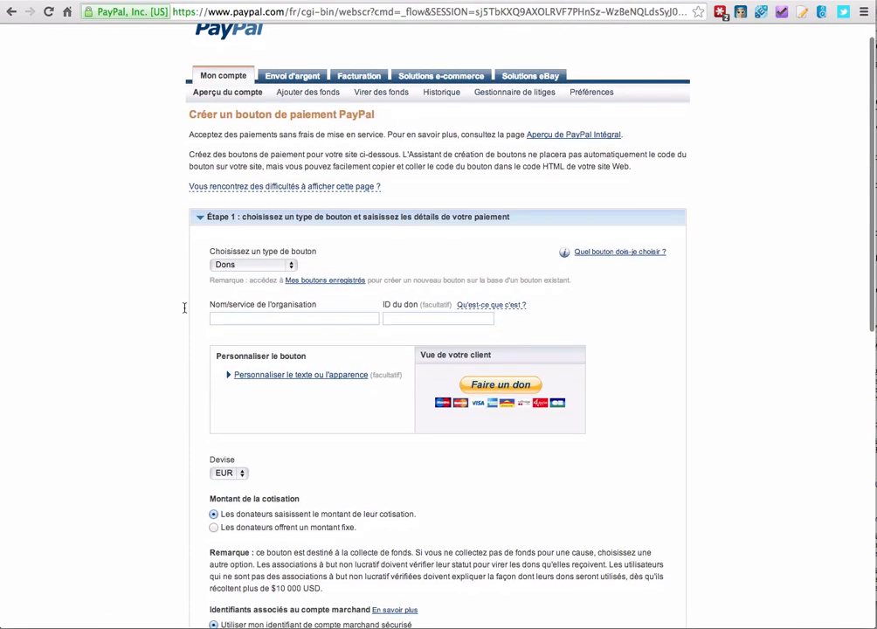
click(288, 264)
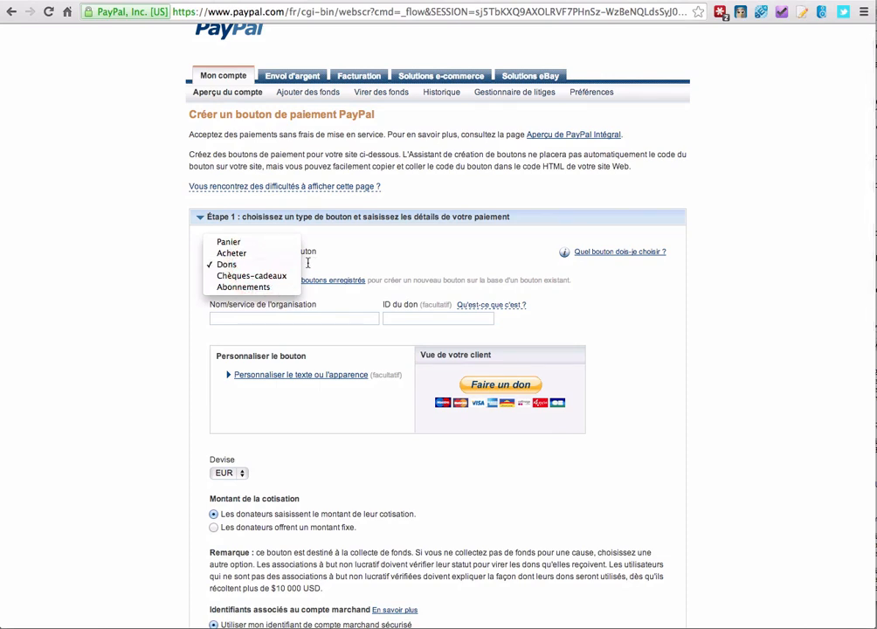
click(343, 261)
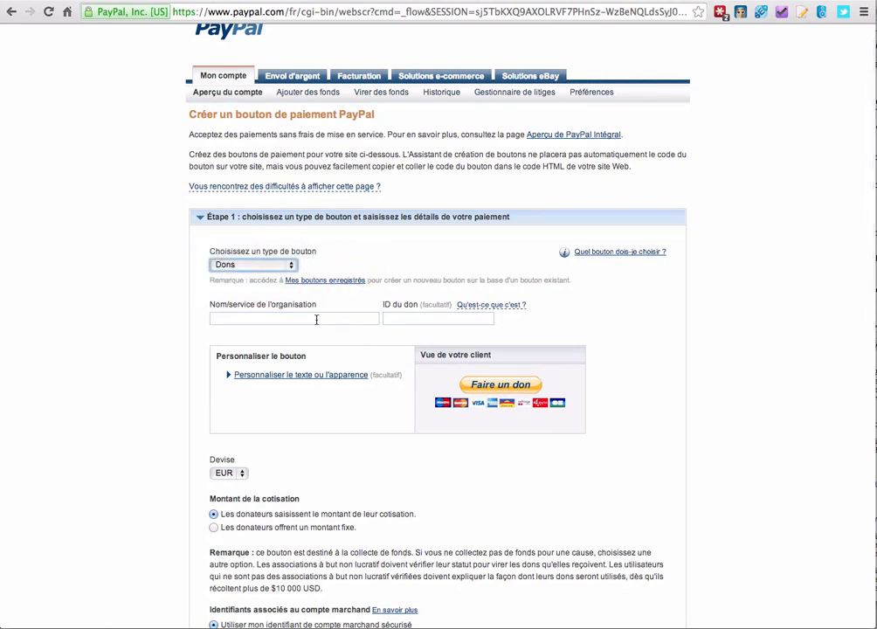
click(270, 320)
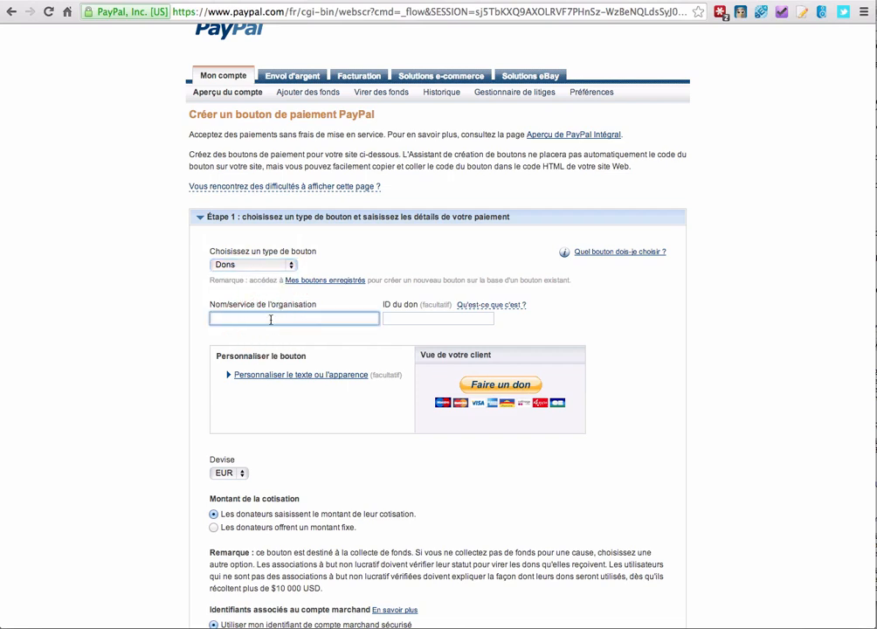
text(Autour du)
text(D)
key(BackSpace)
text(on)
key(Left)
key(Left)
text(D)
Step: Expand the optional settings for customising the donation button's text and appearance
scroll(396, 319, down, 2)
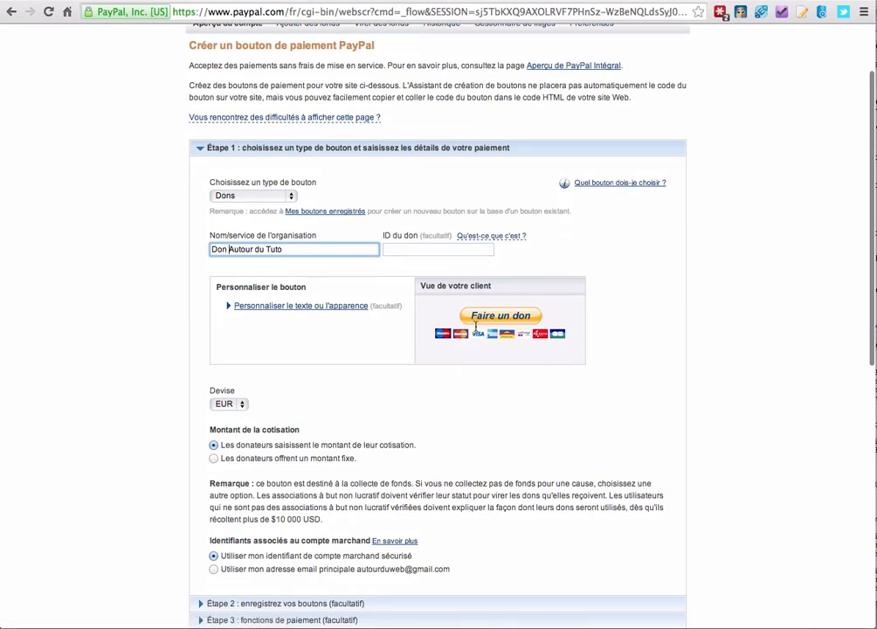
drag(421, 285, 492, 285)
click(499, 274)
click(282, 306)
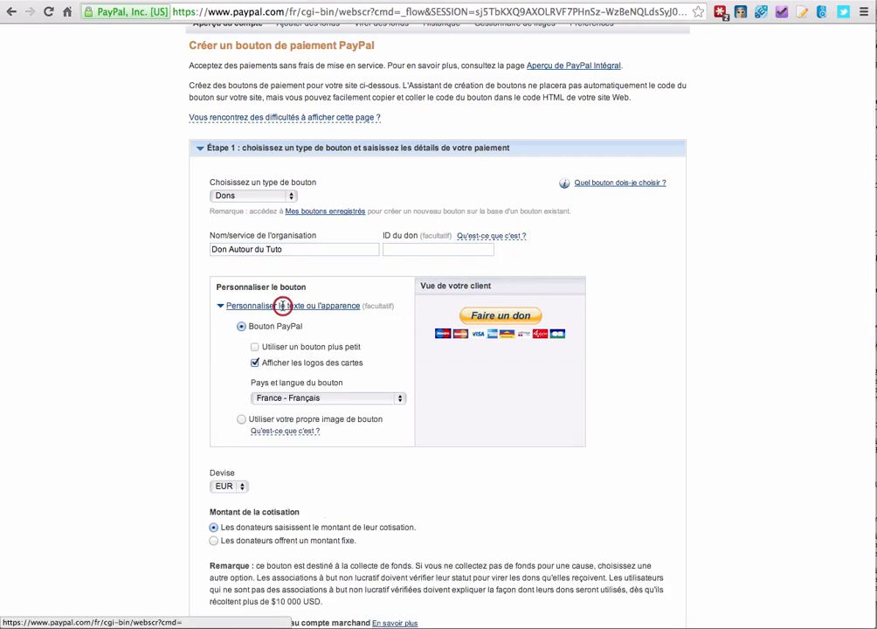
Step: Try the smaller button and card logo display options on the standard PayPal button
click(320, 347)
click(281, 351)
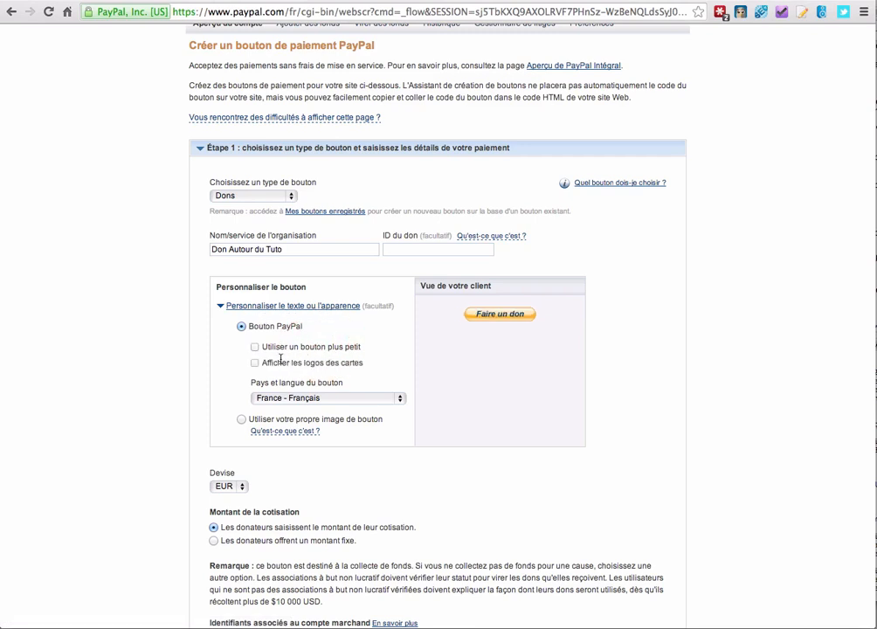
click(280, 362)
click(279, 362)
click(279, 362)
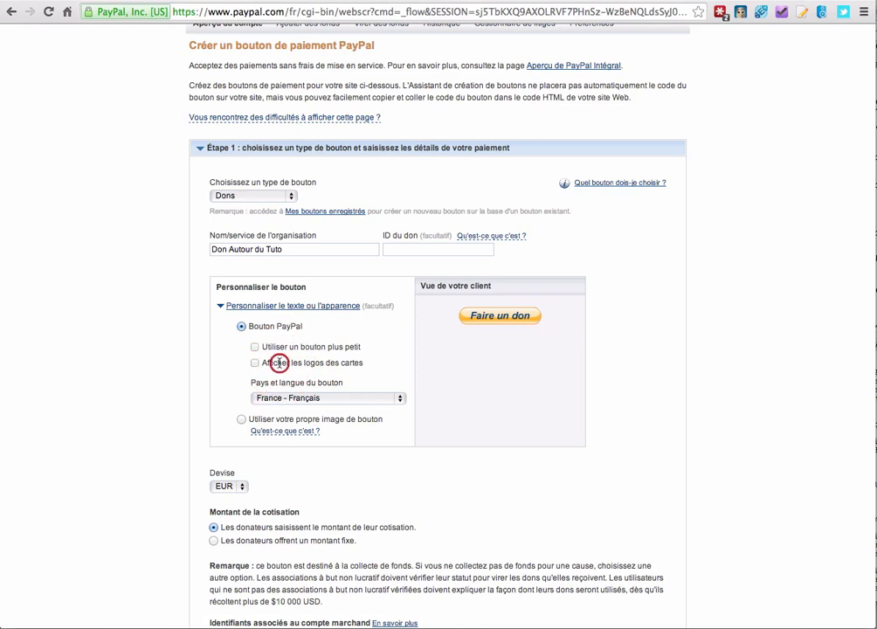
Step: Select the custom button image option, then switch to the Autour du Tuto WordPress site and open its media library
click(241, 420)
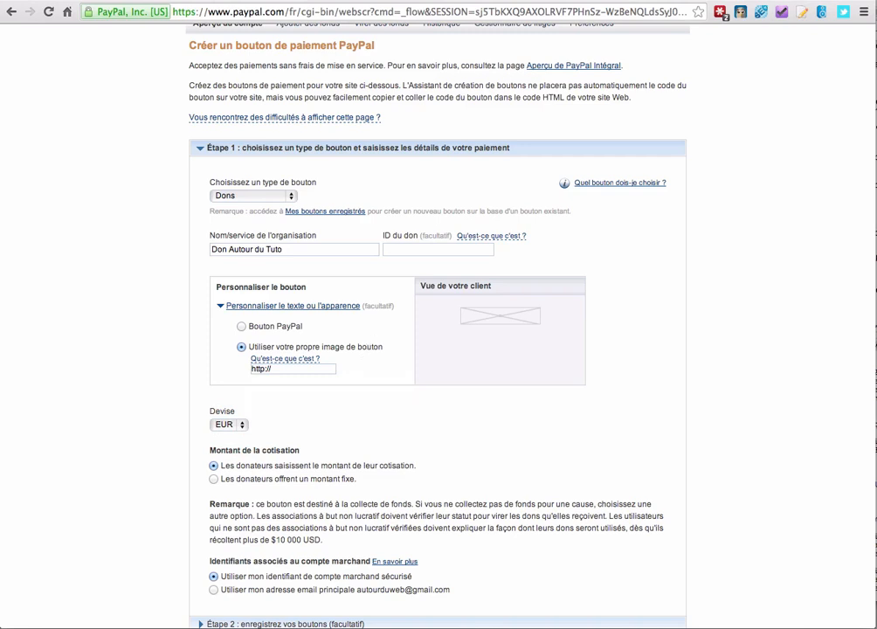
click(263, 0)
mouse_move(73, 37)
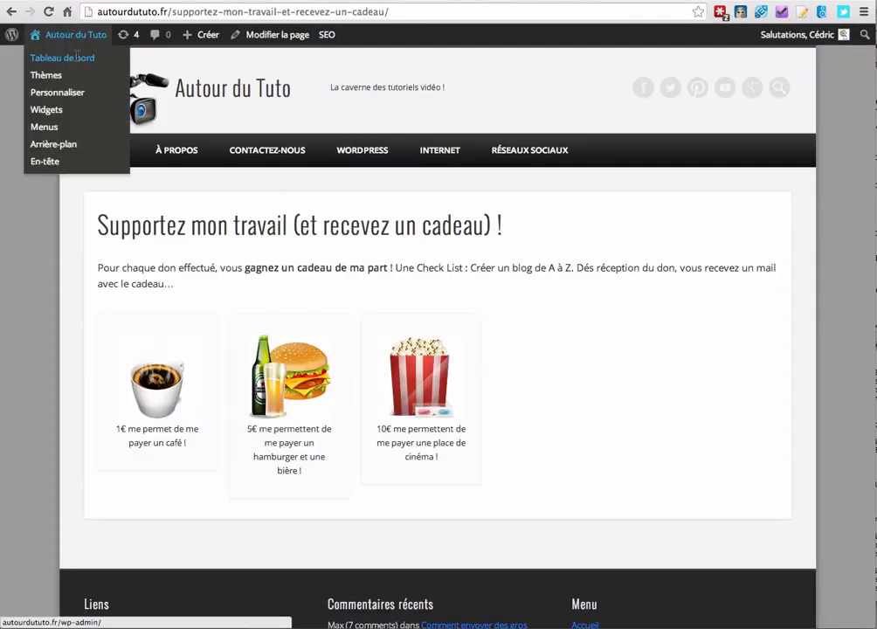
click(77, 57)
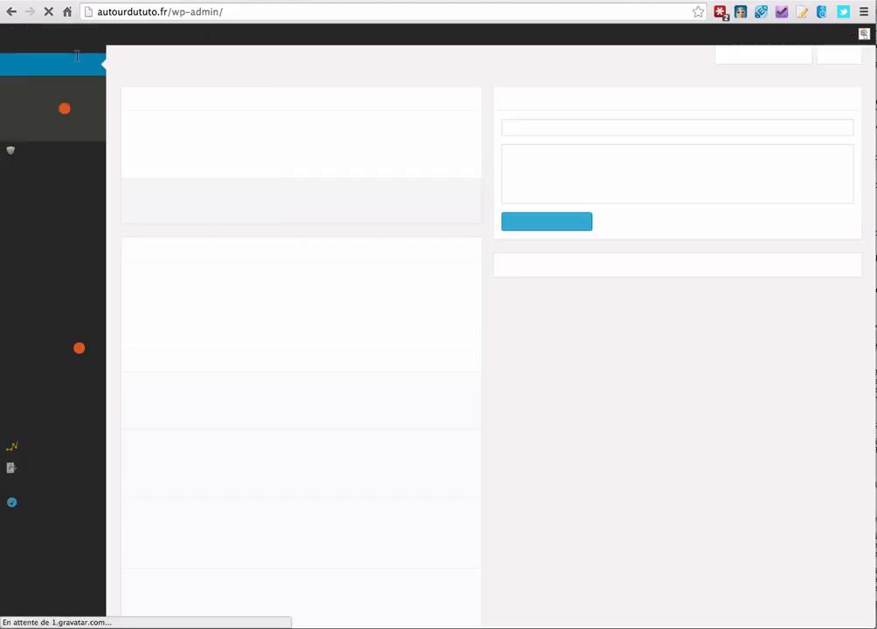
mouse_move(98, 205)
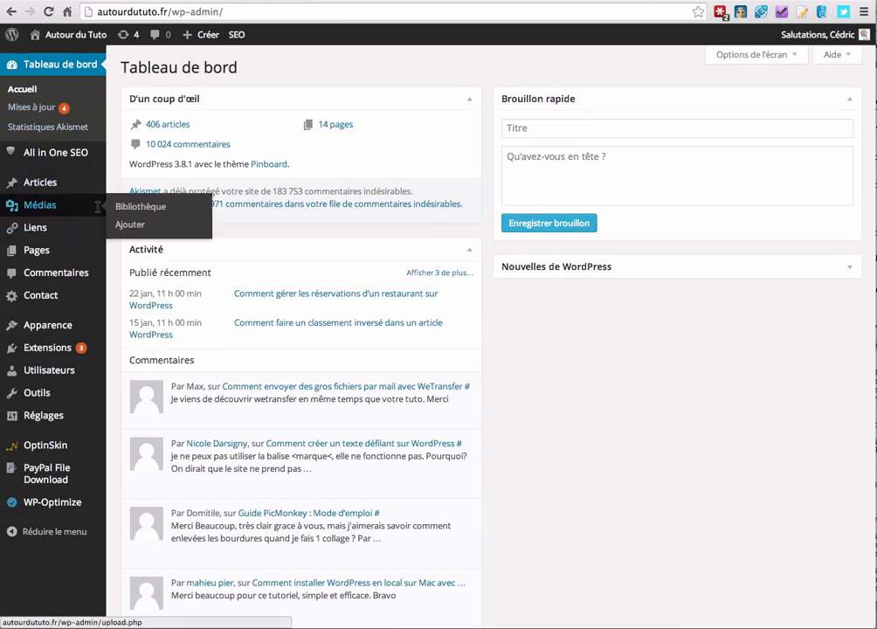
click(166, 205)
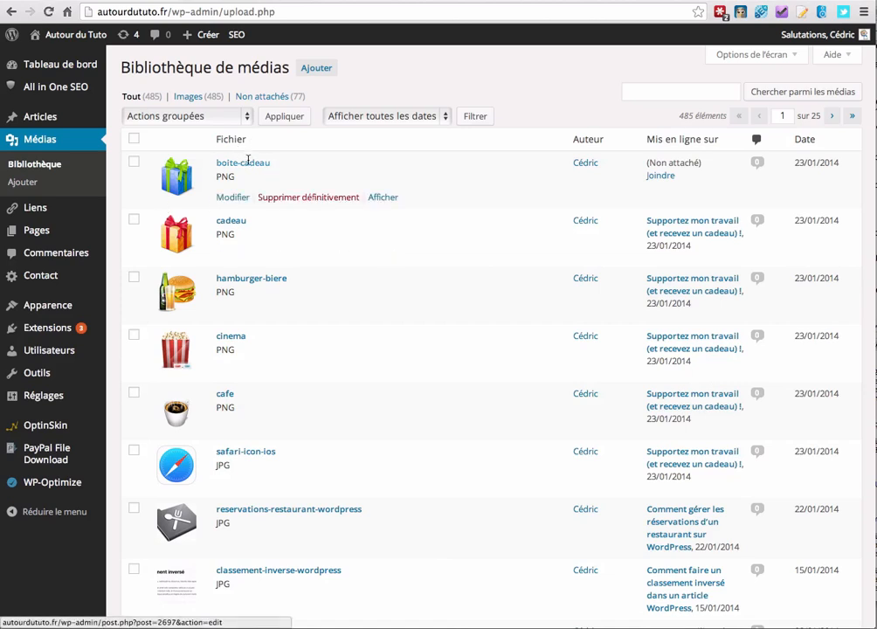
Step: Copy the boite-cadeau image's file address and paste it as the custom image URL of the PayPal donation button
click(246, 162)
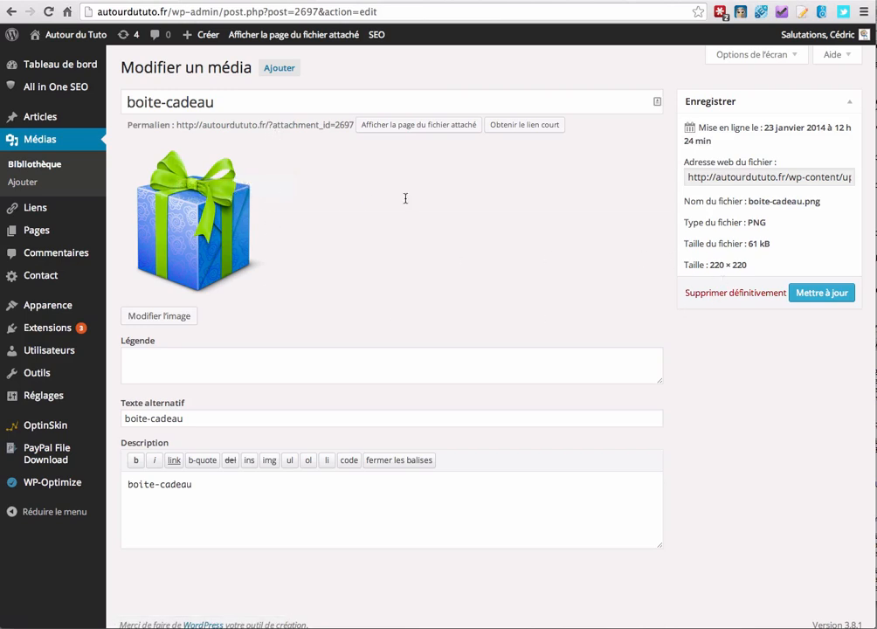
click(741, 175)
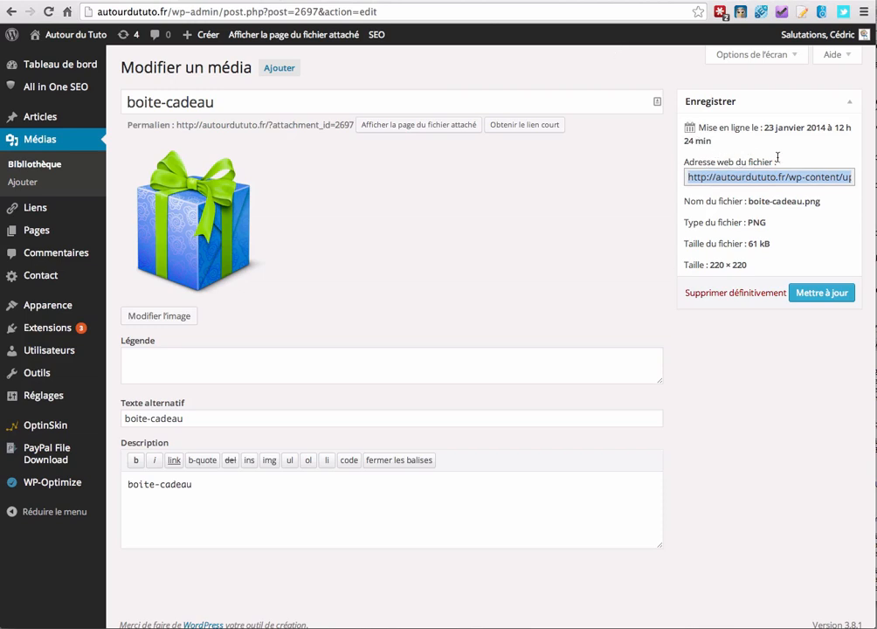
click(307, 1)
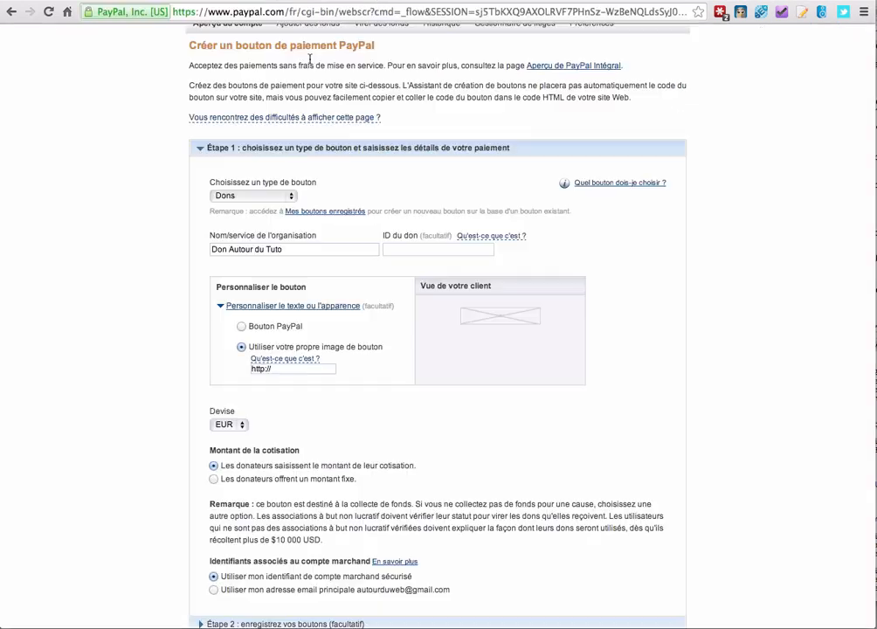
double_click(272, 369)
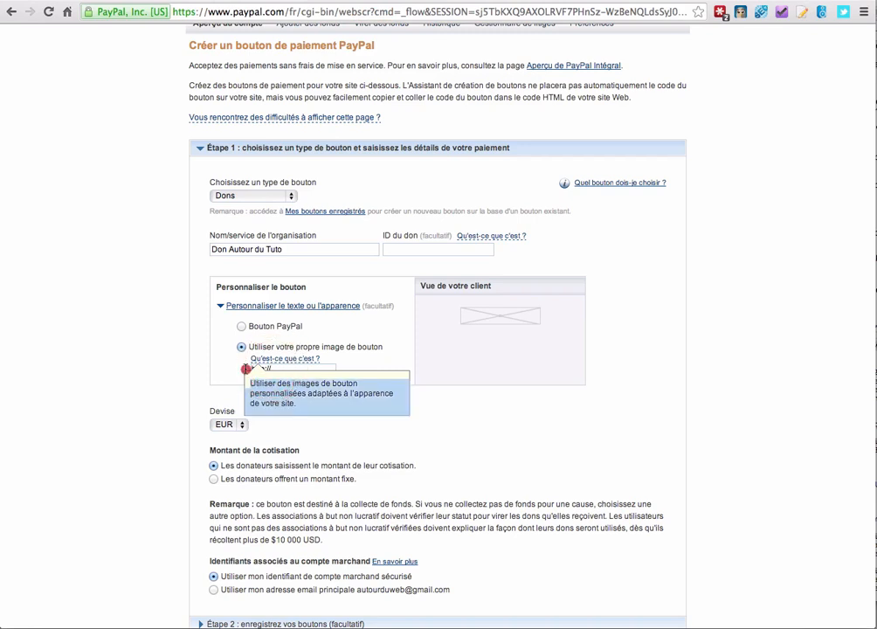
double_click(271, 369)
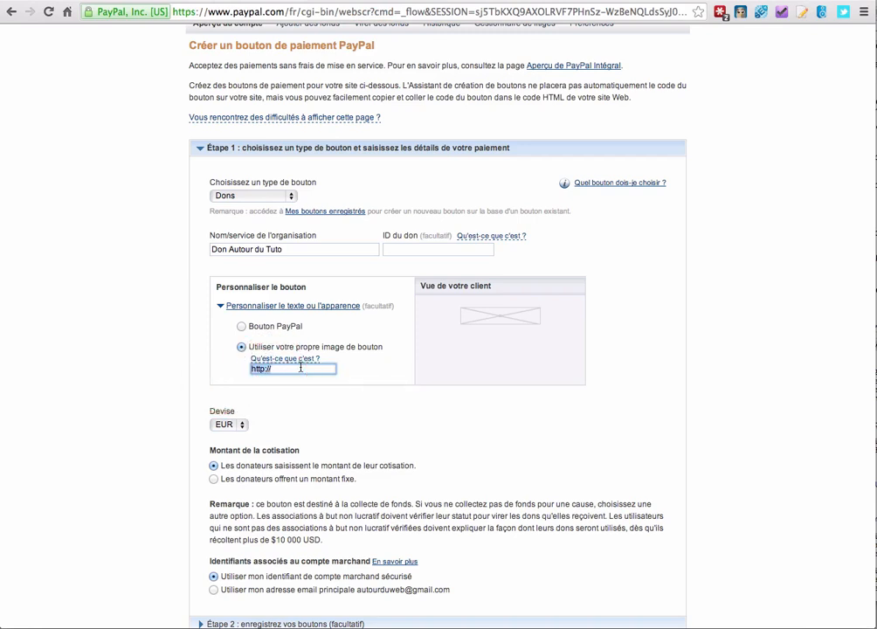
key(super+v)
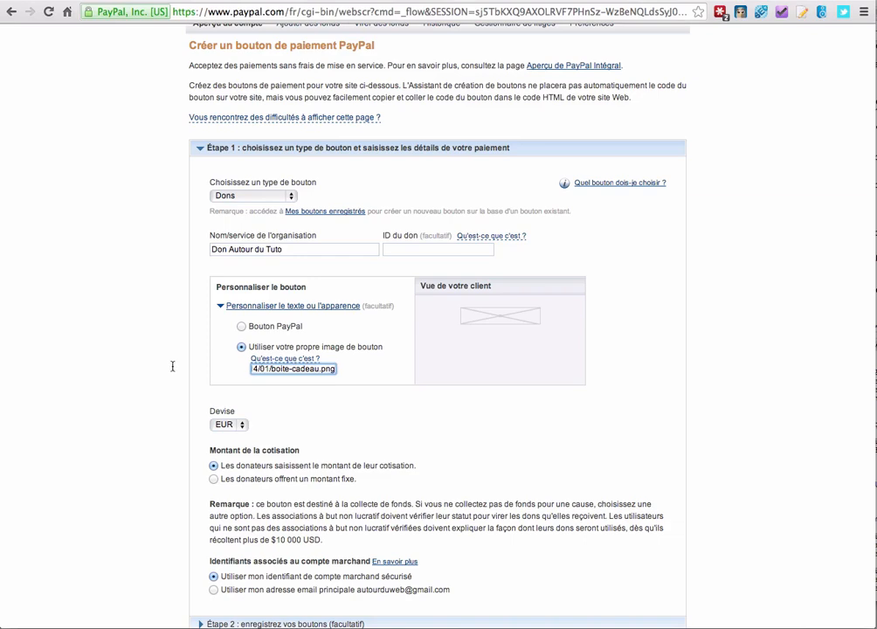
Step: Check the currency choices for the donation button and keep EUR
scroll(173, 366, down, 5)
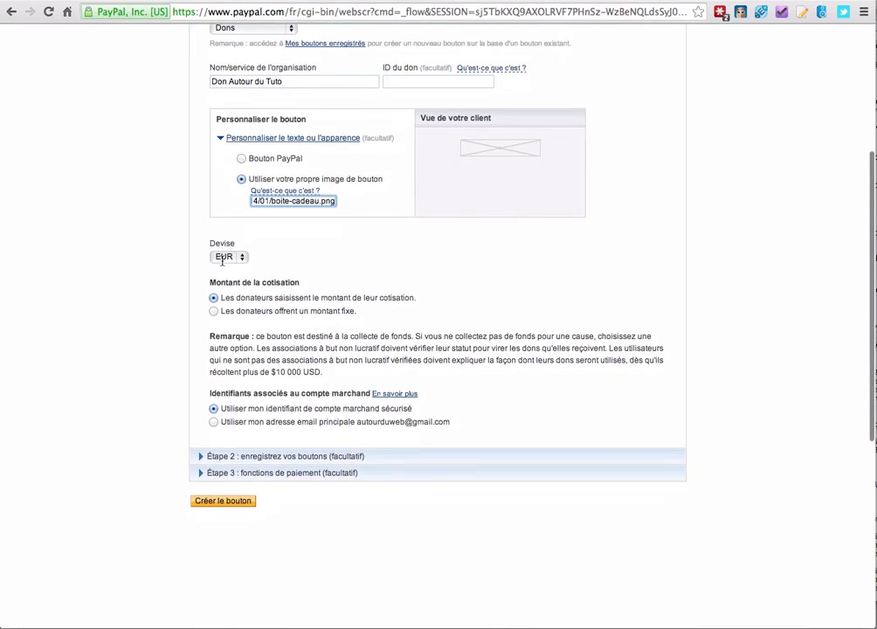
click(232, 257)
click(229, 256)
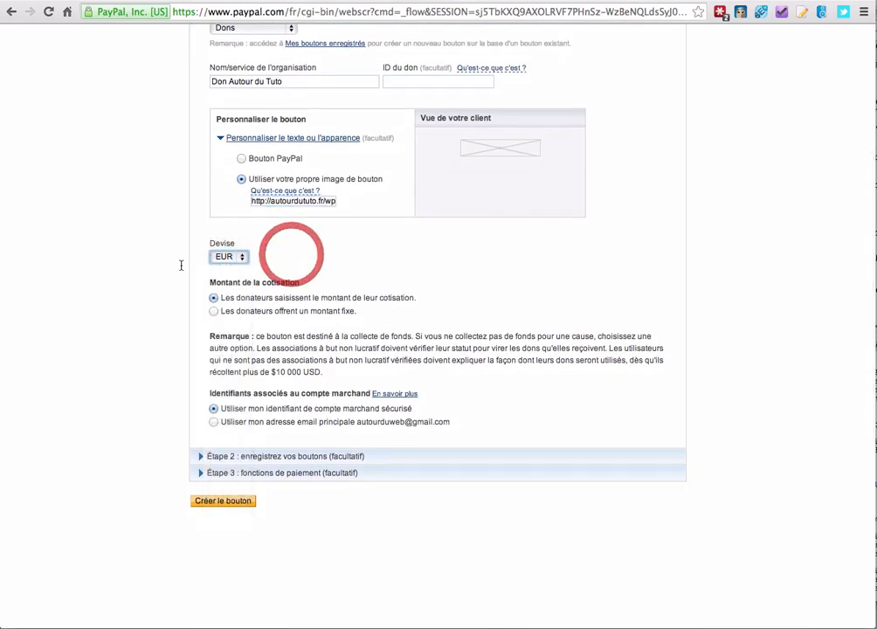
Step: Try the fixed contribution amount option, then return to letting donors enter their own amount
scroll(182, 262, down, 4)
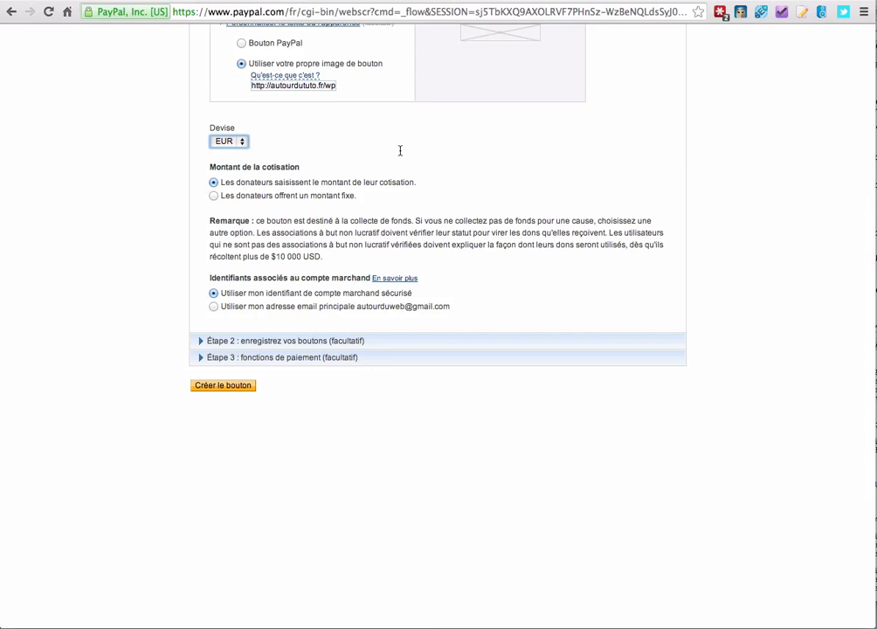
click(237, 197)
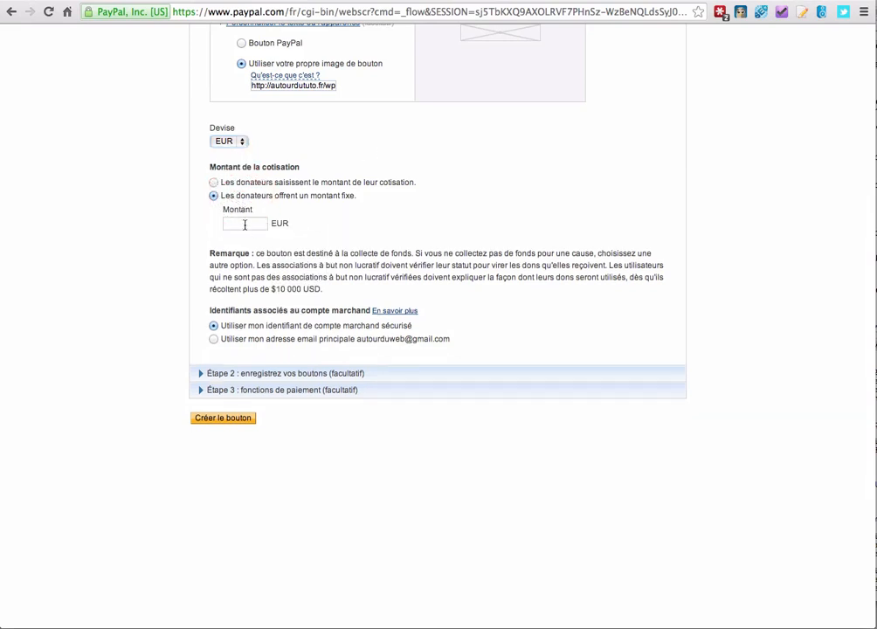
click(245, 224)
click(213, 181)
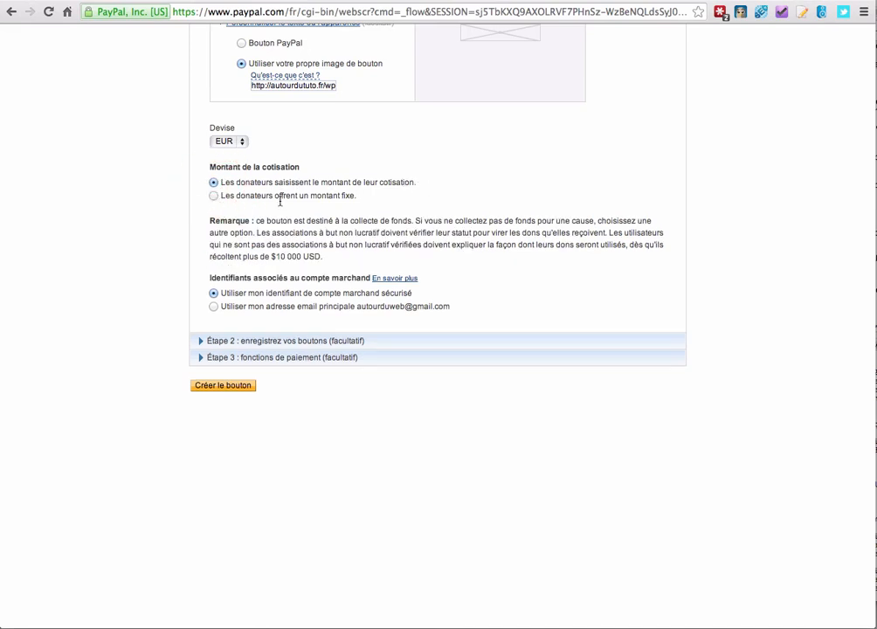
Step: Open Étape 2 and review the option for saving the button with PayPal
scroll(184, 227, down, 4)
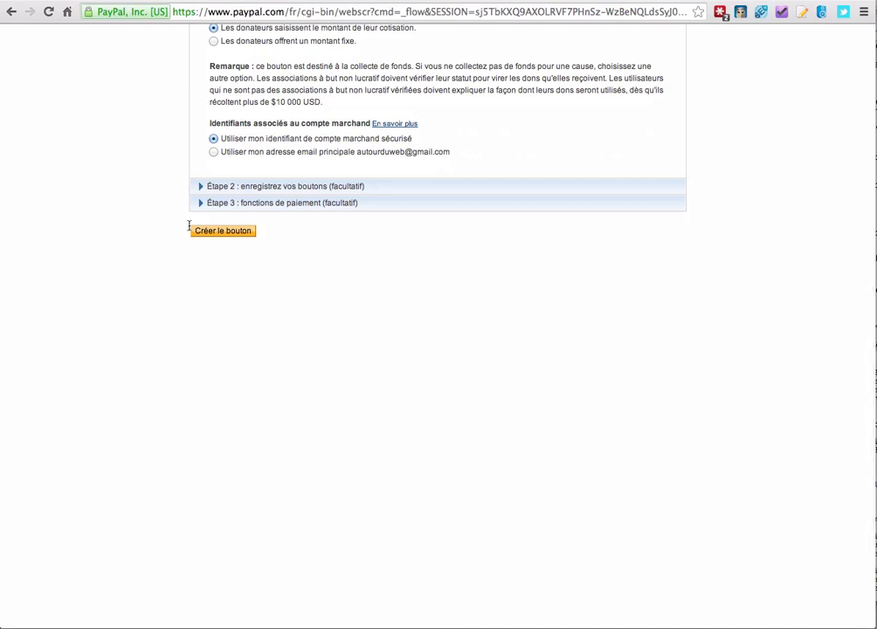
click(235, 186)
scroll(170, 218, down, 6)
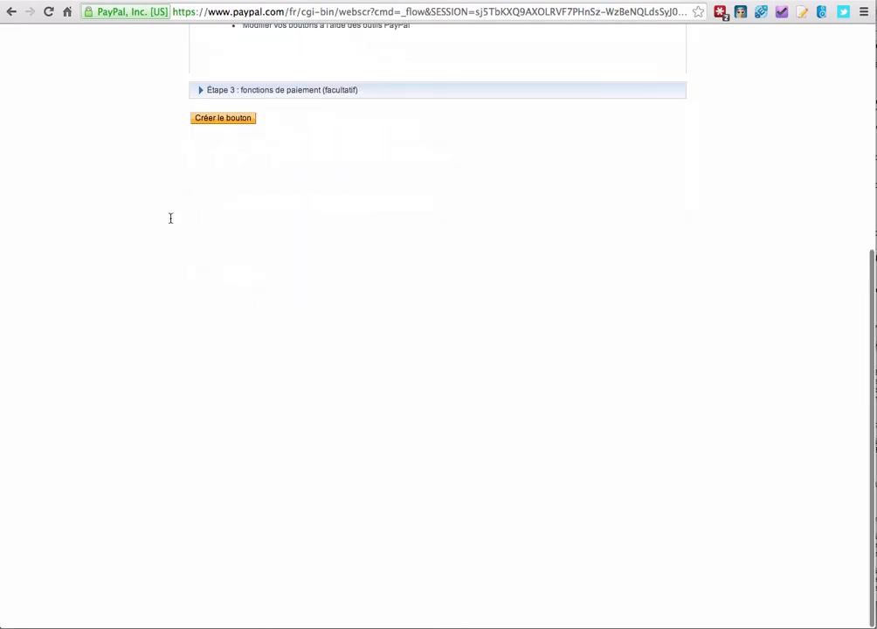
scroll(170, 217, up, 8)
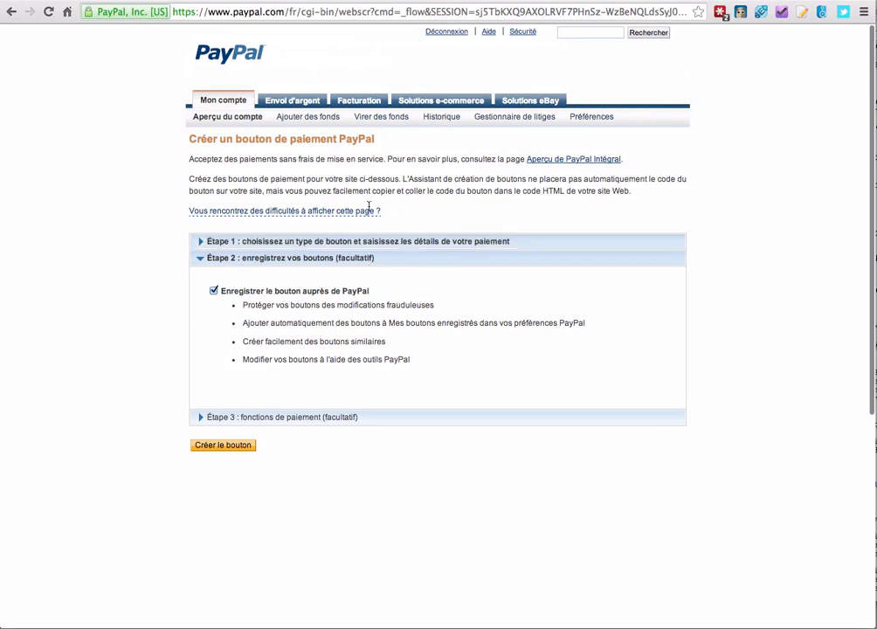
Step: Open Étape 3 and review the payment page options for customer messages, delivery address, redirect URLs and advanced variables
scroll(141, 293, down, 2)
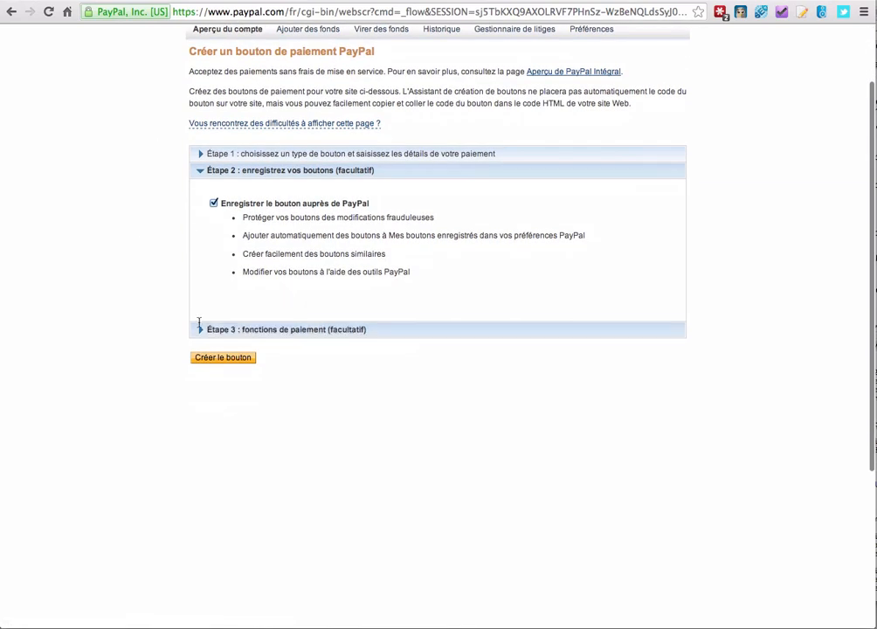
click(232, 328)
scroll(152, 298, down, 3)
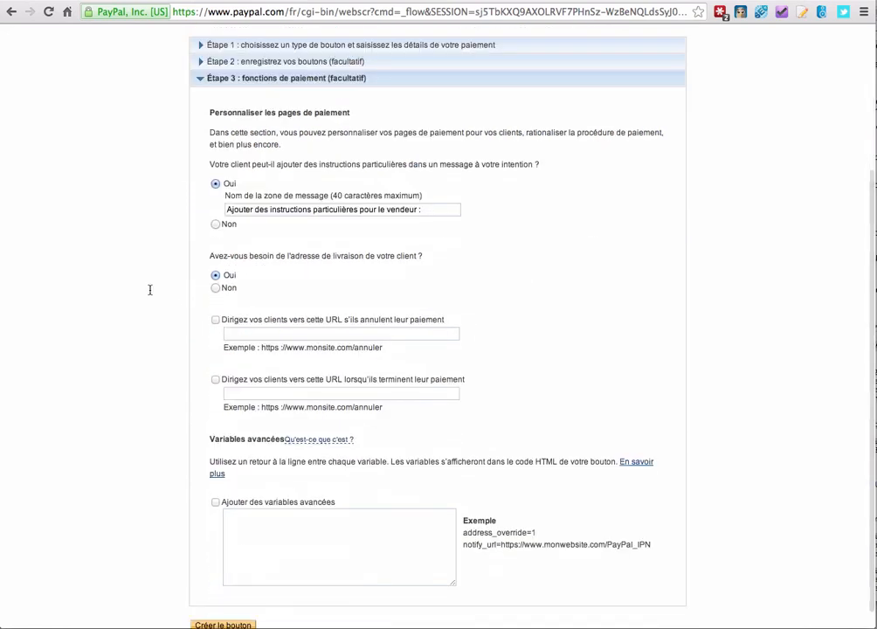
scroll(149, 289, up, 1)
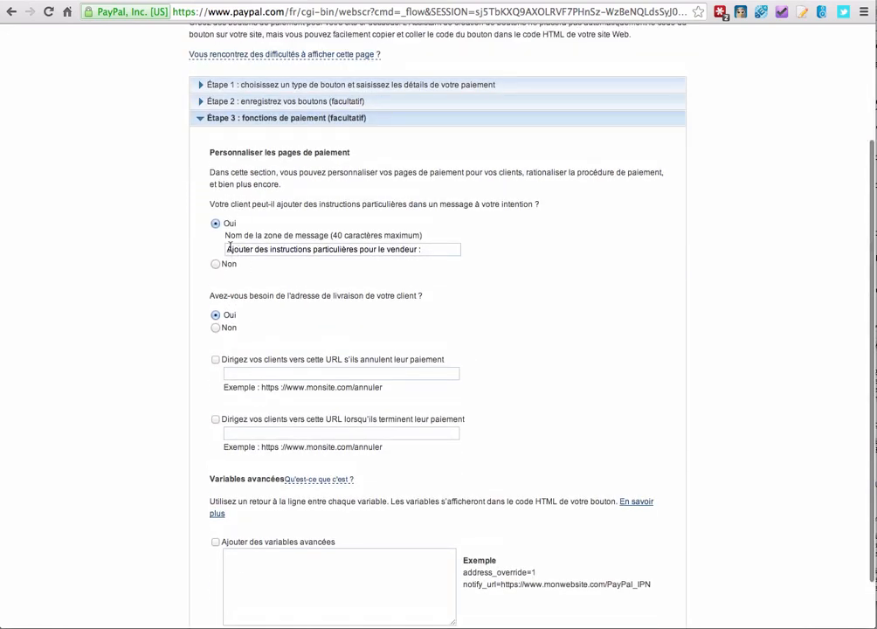
scroll(166, 241, down, 2)
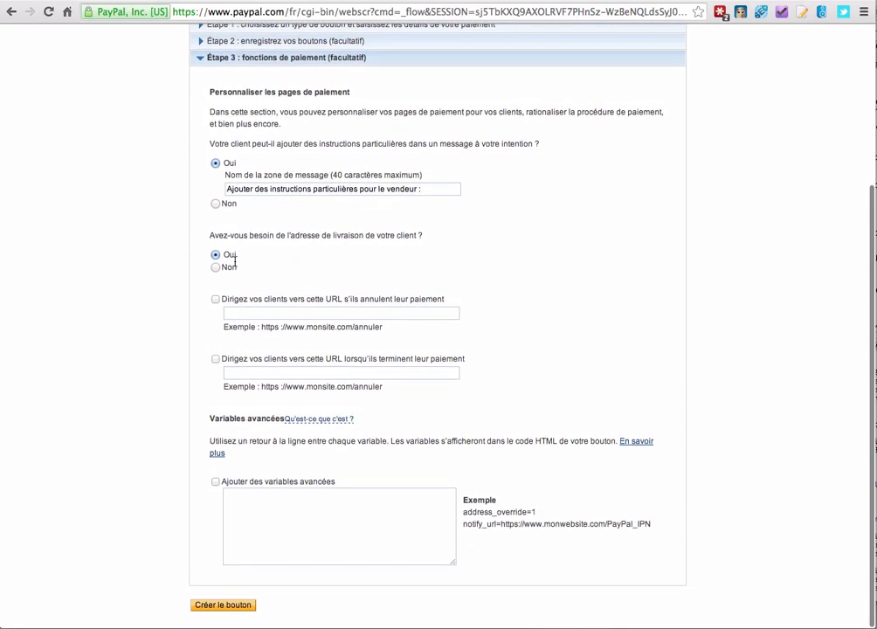
click(216, 266)
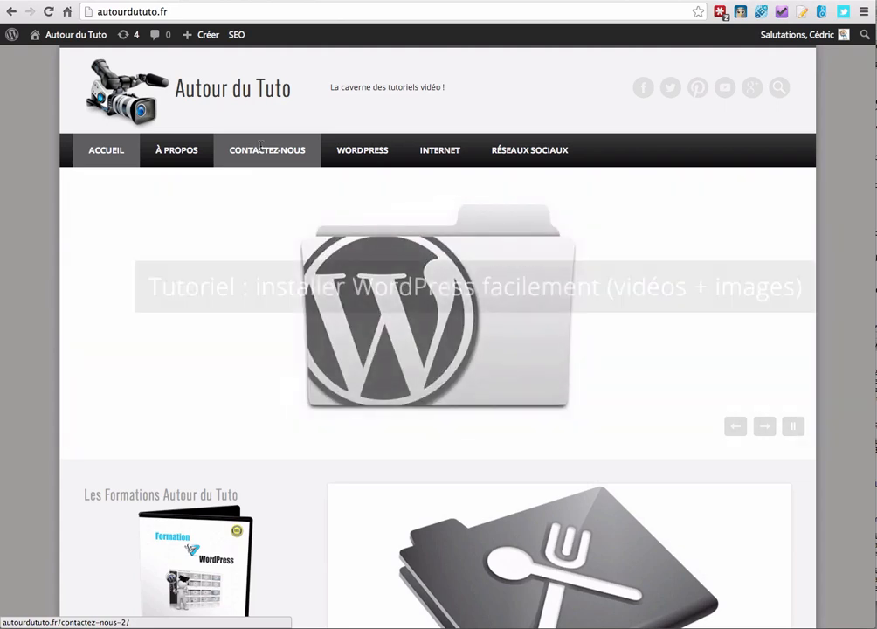
right_click(260, 145)
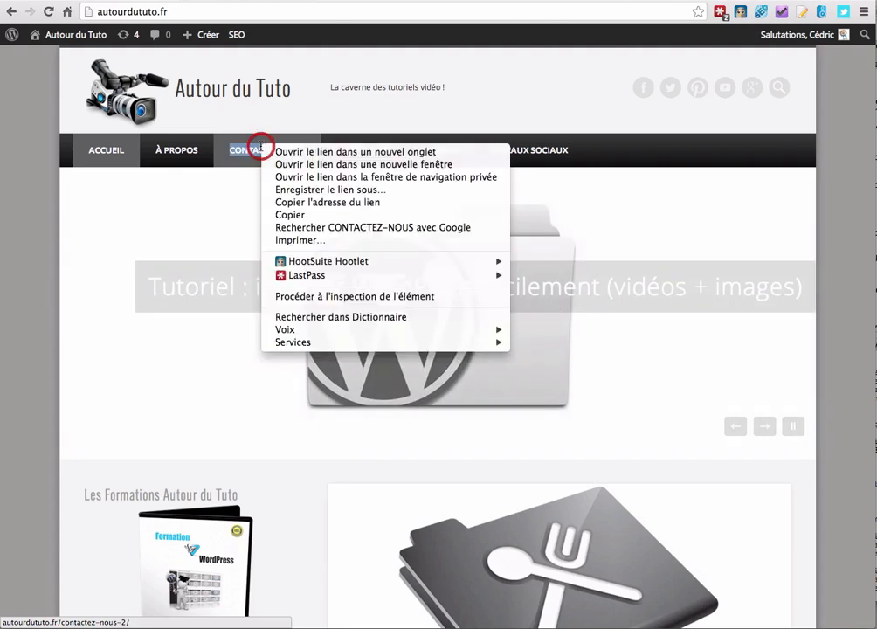
click(306, 202)
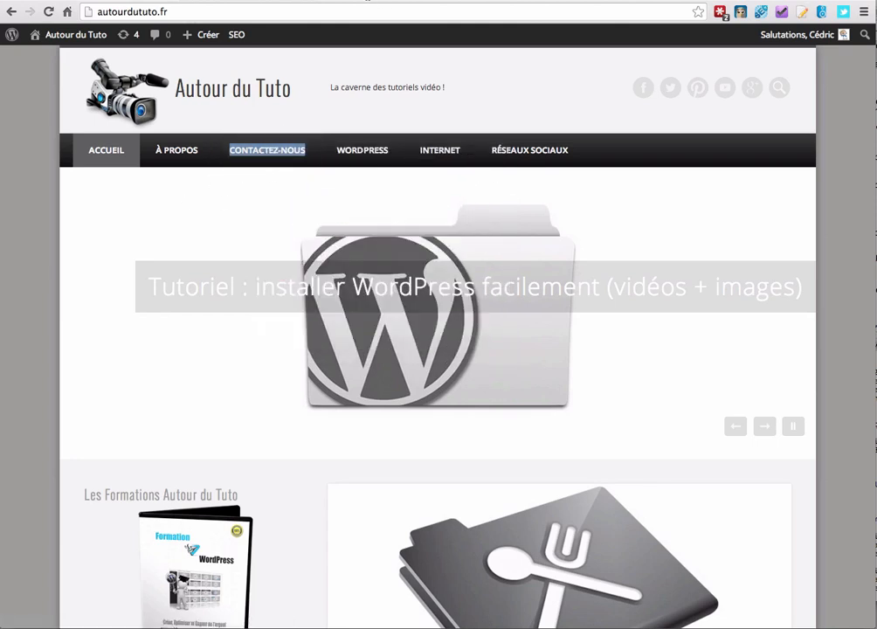
click(367, 0)
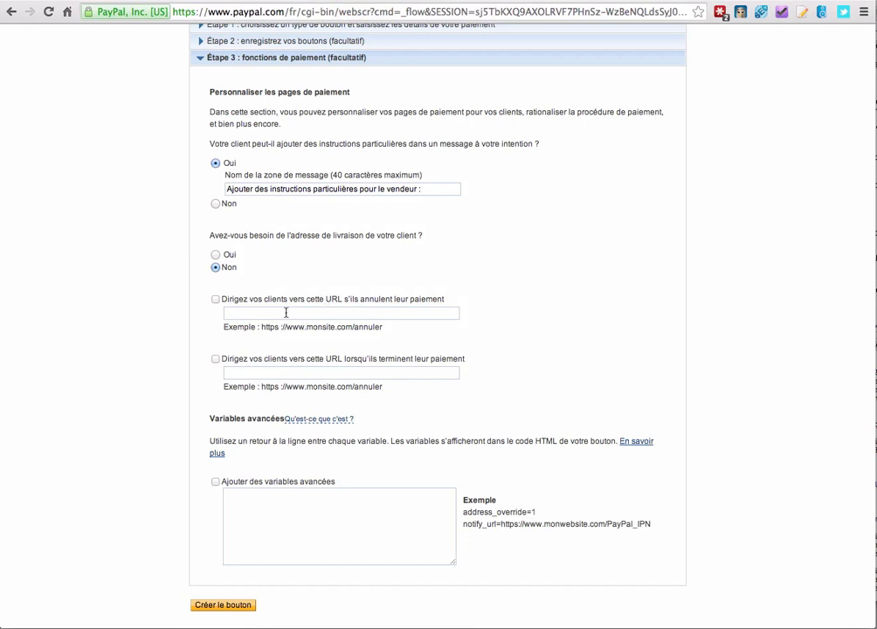
click(215, 299)
click(255, 312)
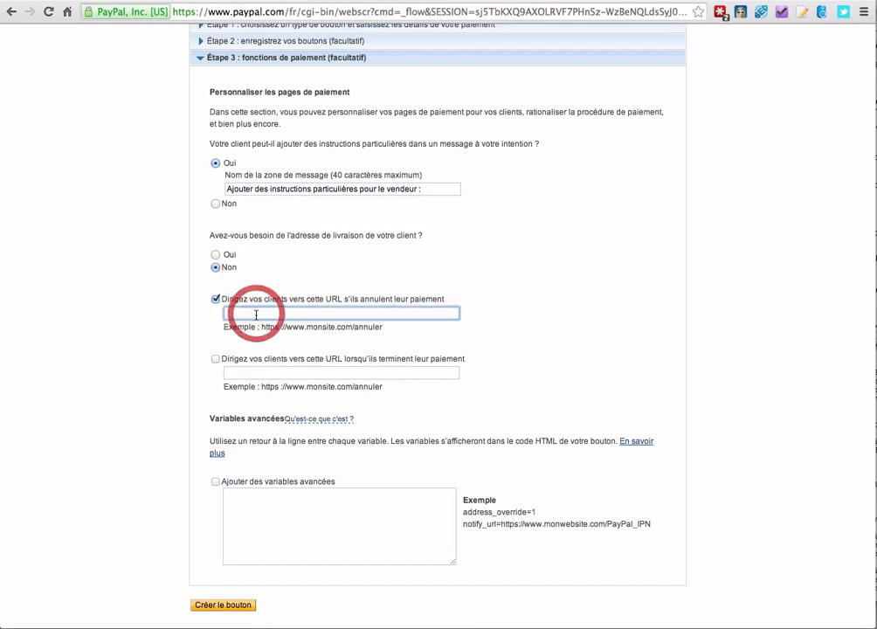
text(http://autourdututo.fr/contactez-nous-2/)
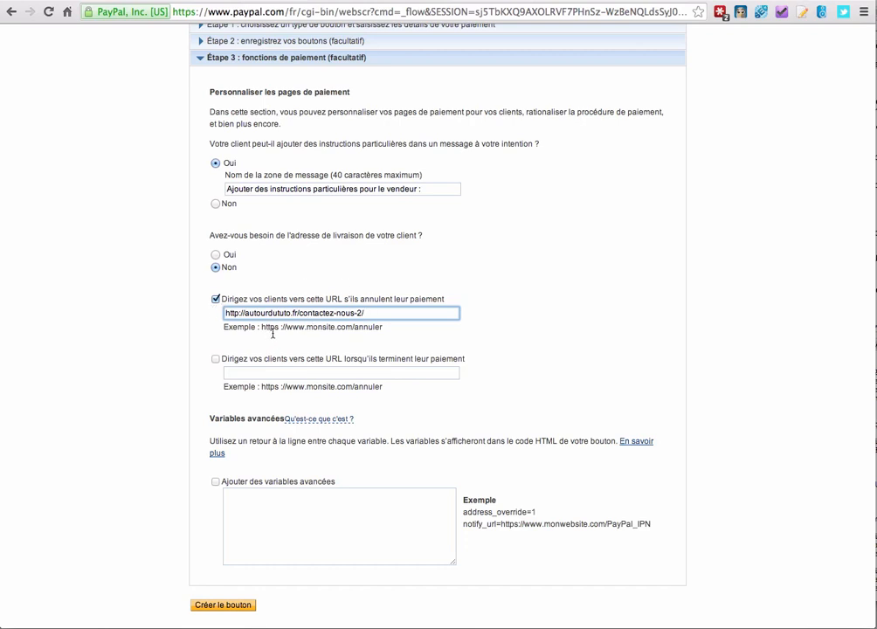
click(216, 358)
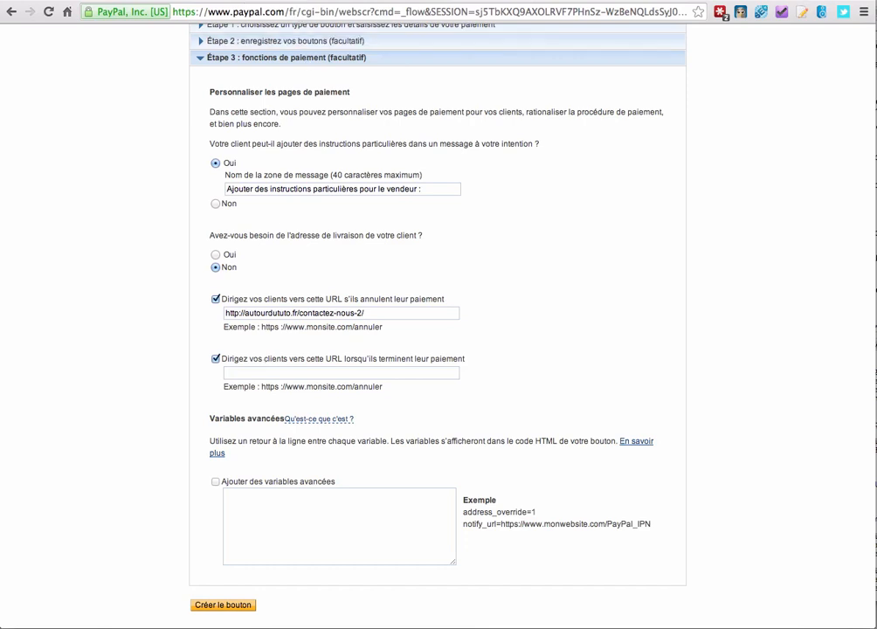
click(232, 1)
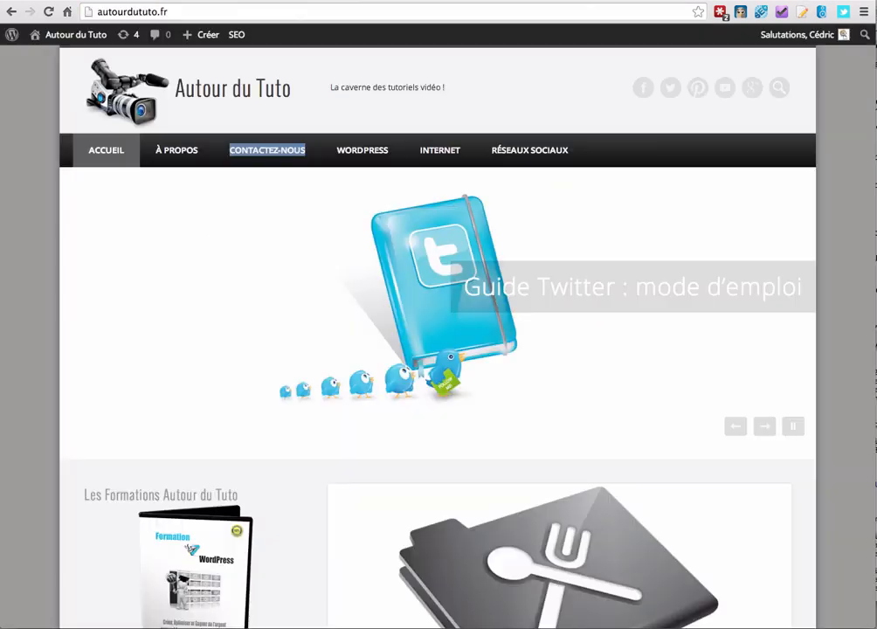
right_click(177, 151)
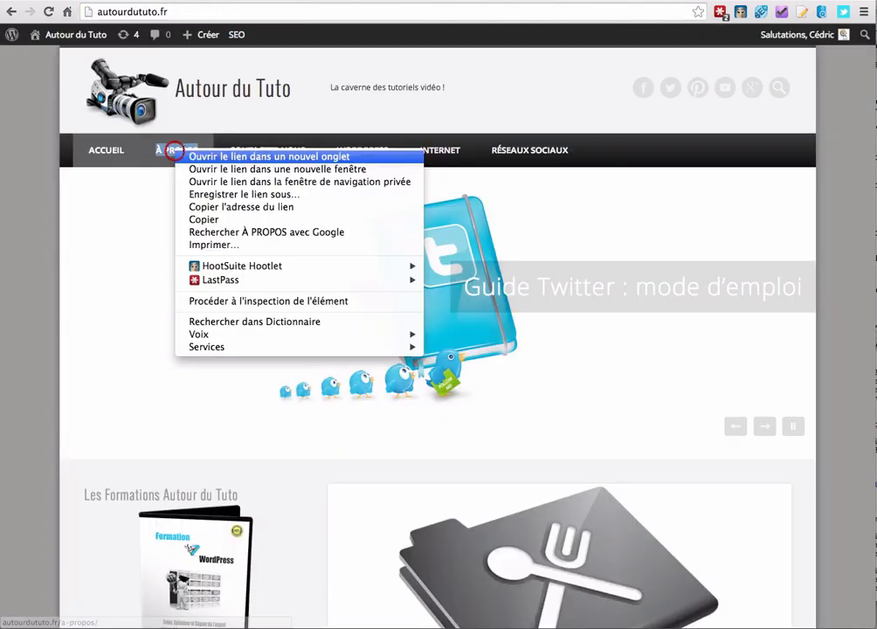
click(194, 202)
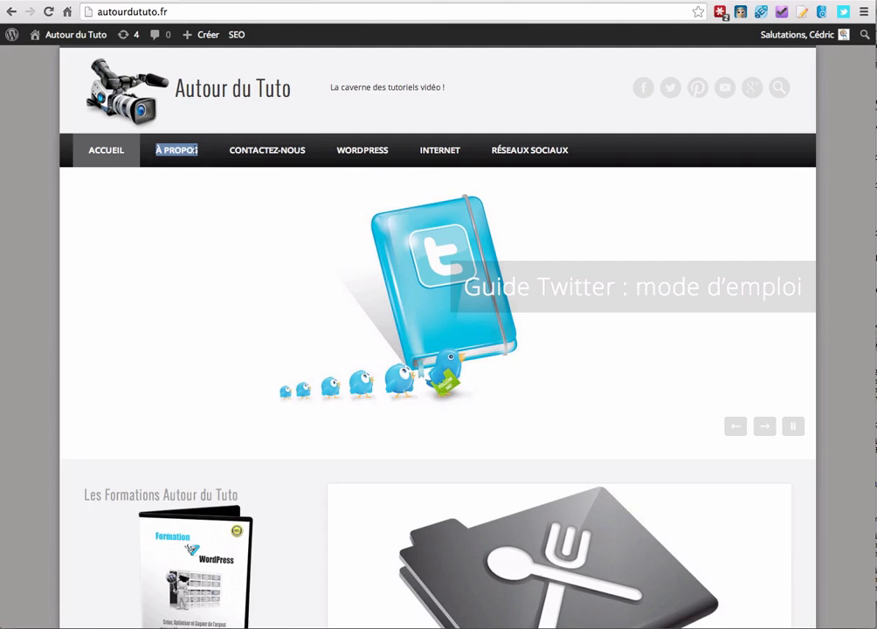
click(345, 1)
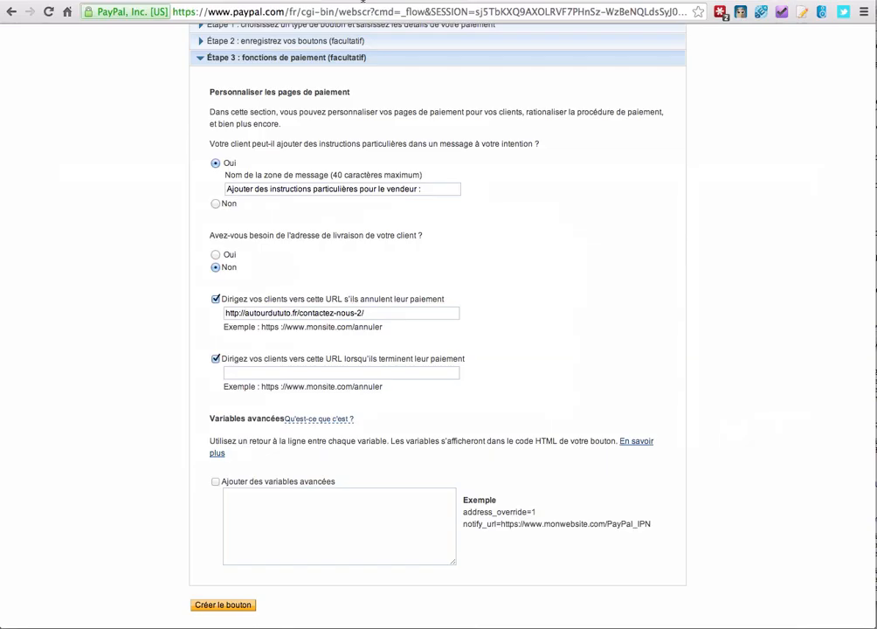
click(291, 370)
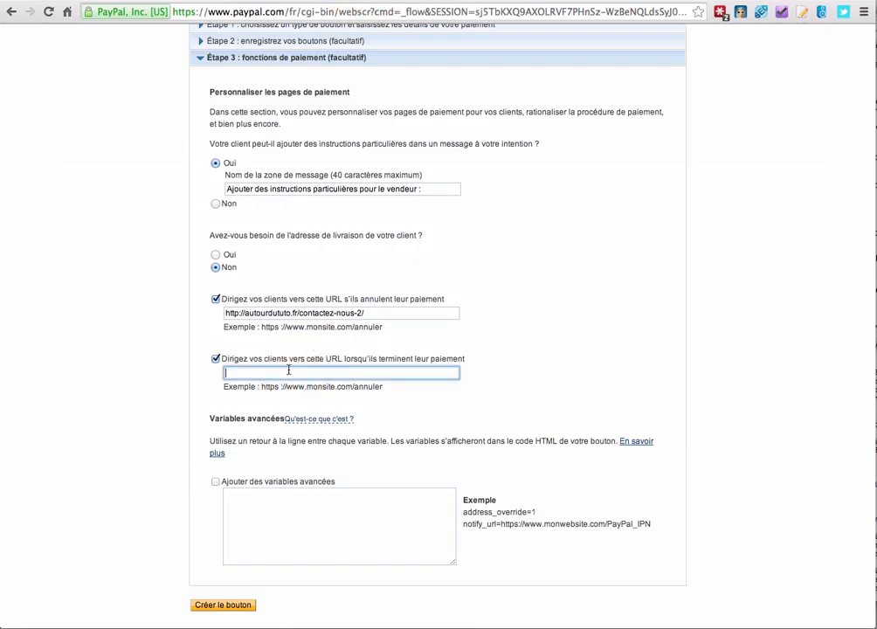
text(http://autourdututo.fr/a-propos/)
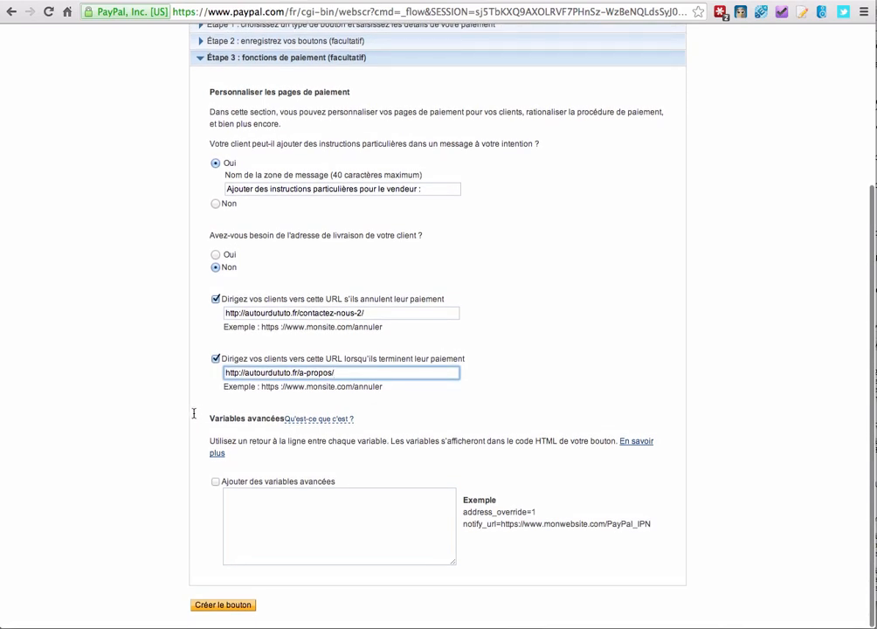
Step: Create the donation button and copy its full website HTML code
click(226, 604)
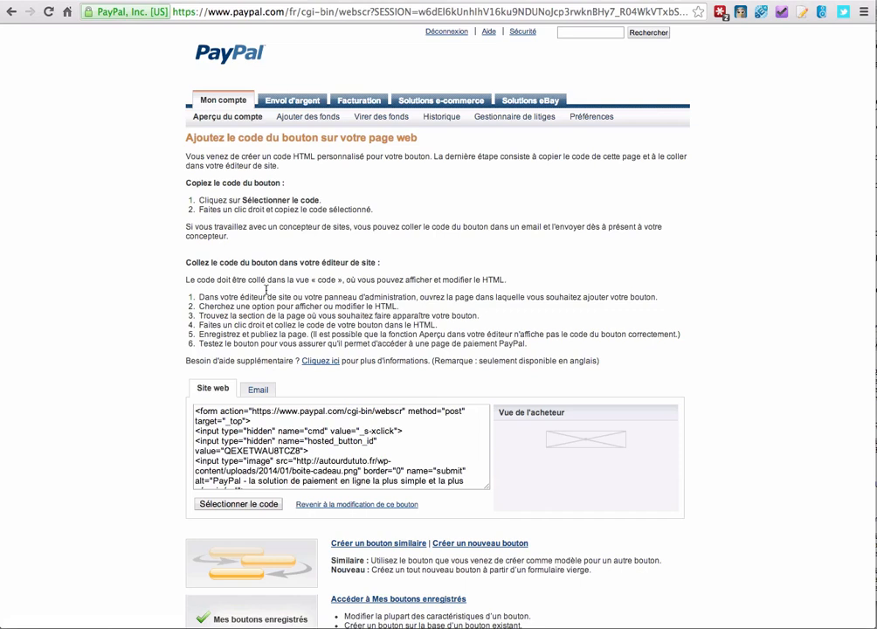
scroll(265, 289, down, 2)
click(302, 397)
key(super+c)
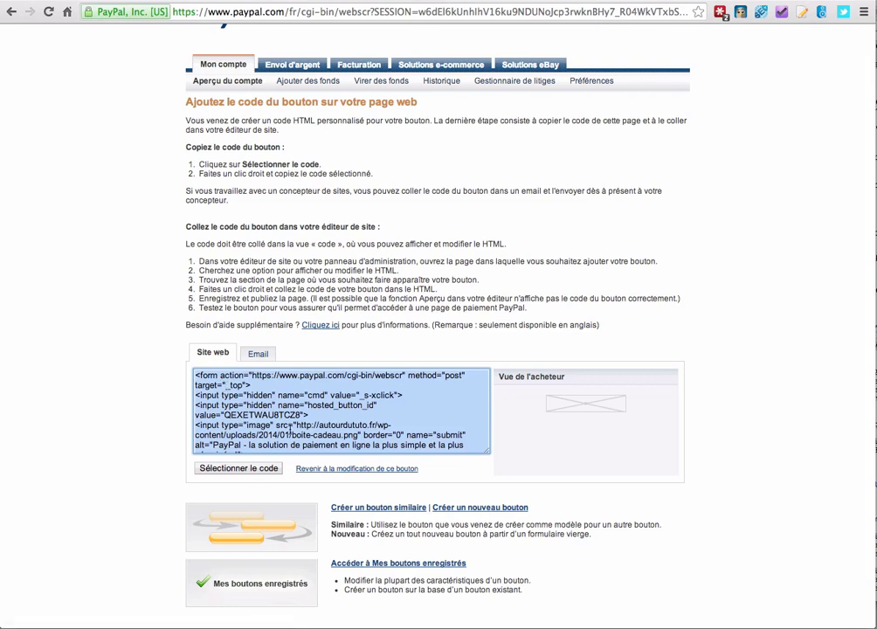
Step: Switch to the Autour du Tuto WordPress site's widget management and add a Texte widget at the start of Sidebar Left
click(231, 1)
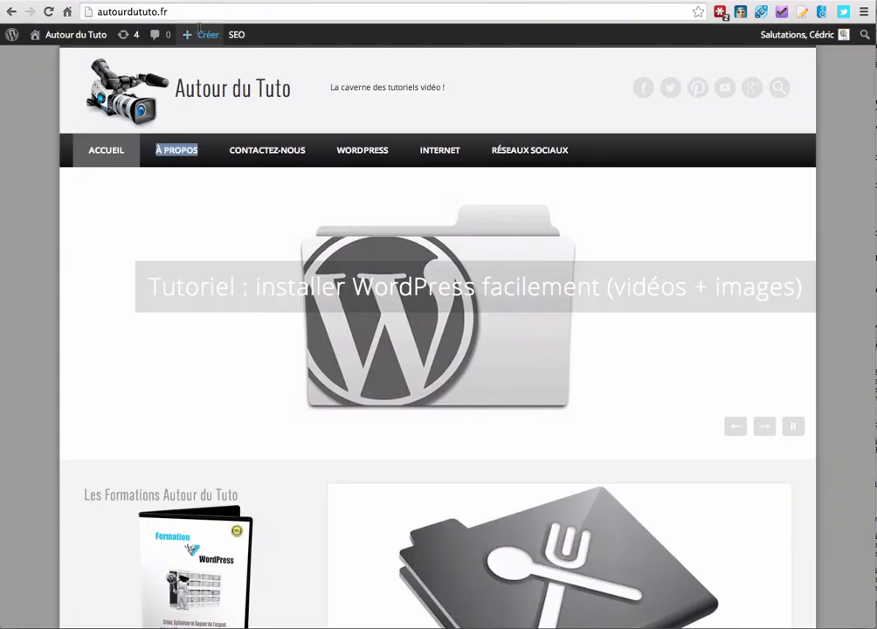
mouse_move(74, 34)
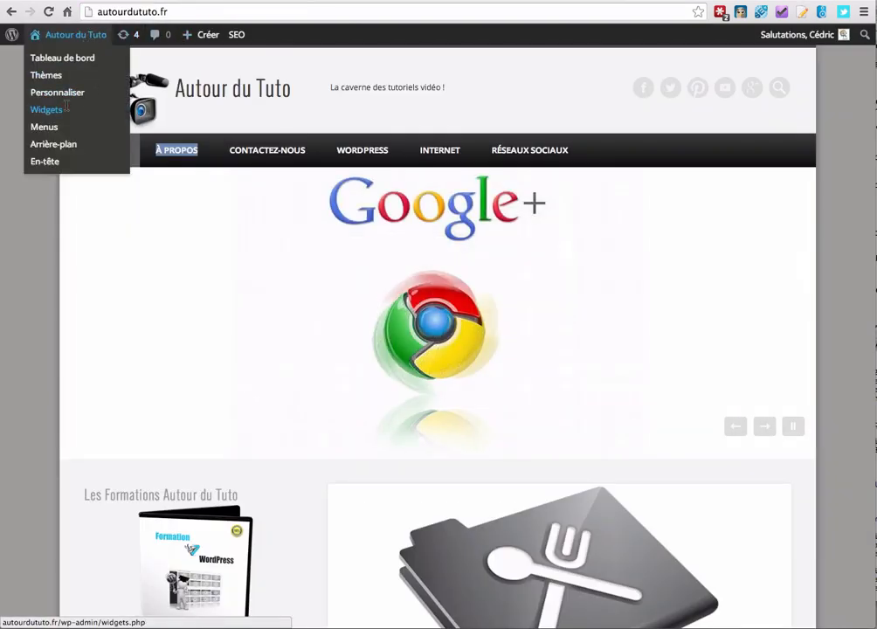
click(90, 109)
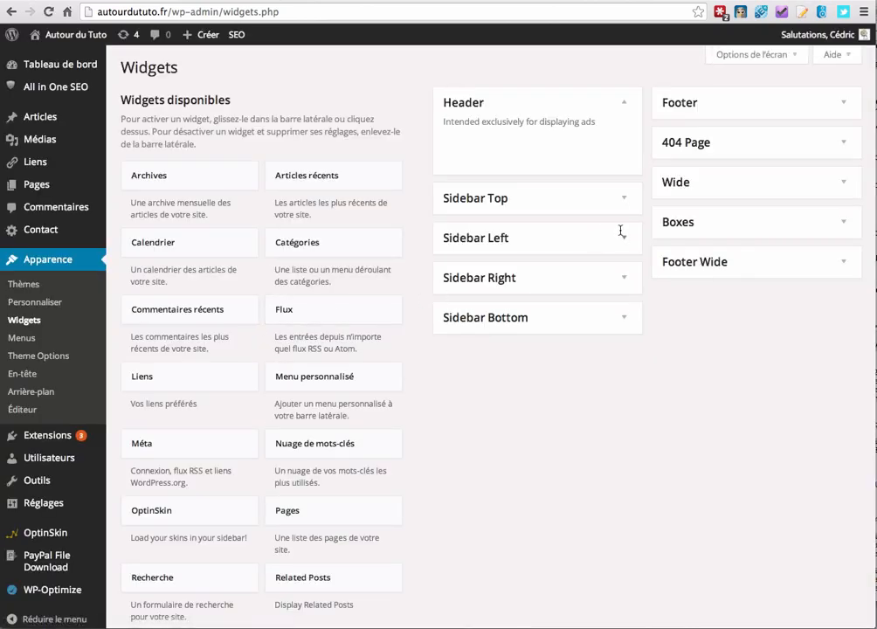
click(620, 231)
scroll(494, 215, down, 1)
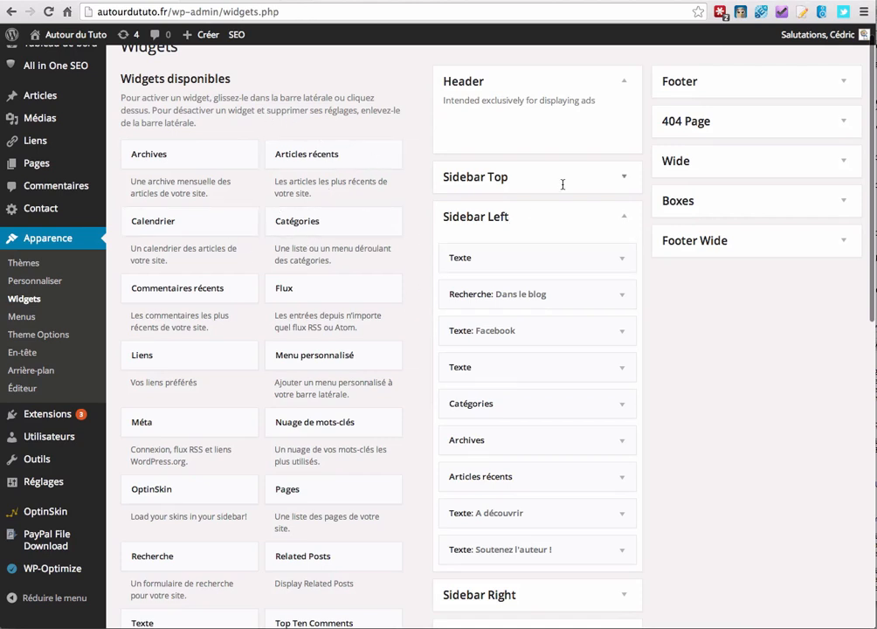
scroll(270, 266, down, 5)
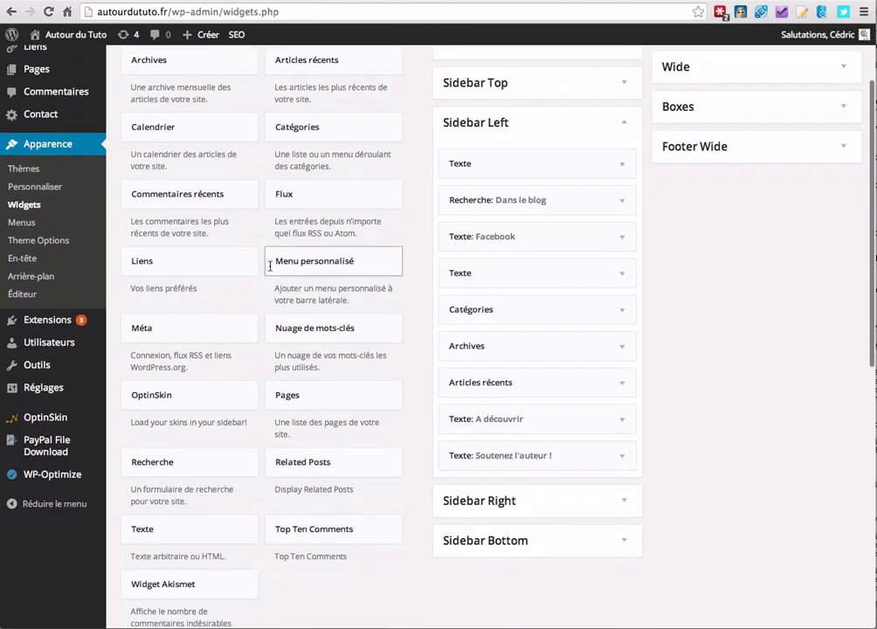
drag(202, 521, 485, 277)
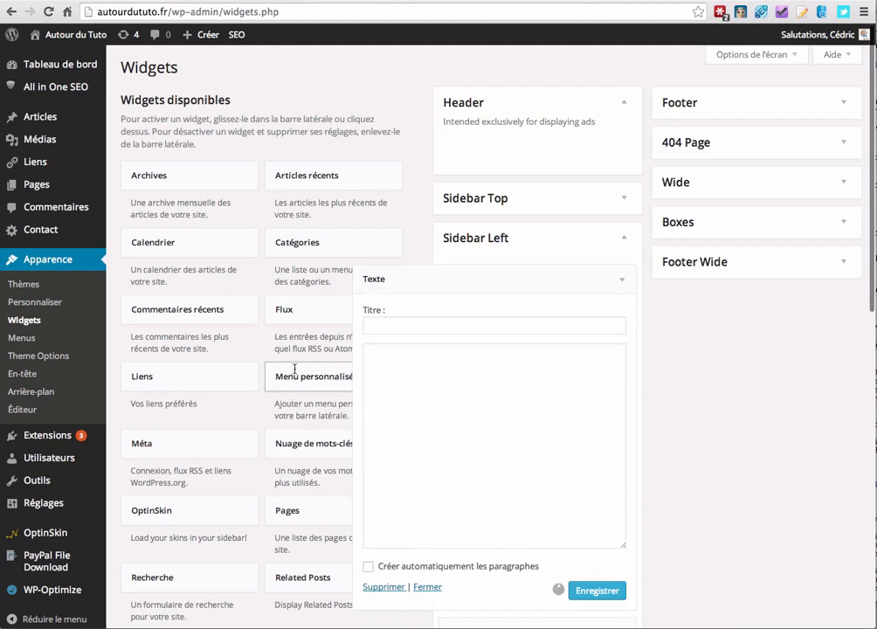
Step: Paste the PayPal button code into the new Texte widget, title it "Soutenez l'auteur du blog !" and save it
click(411, 366)
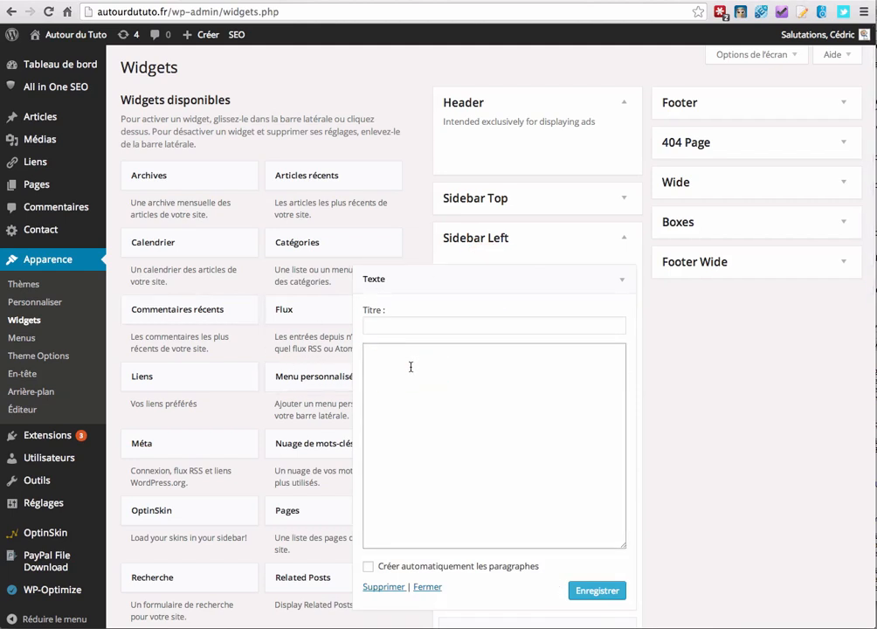
key(super+v)
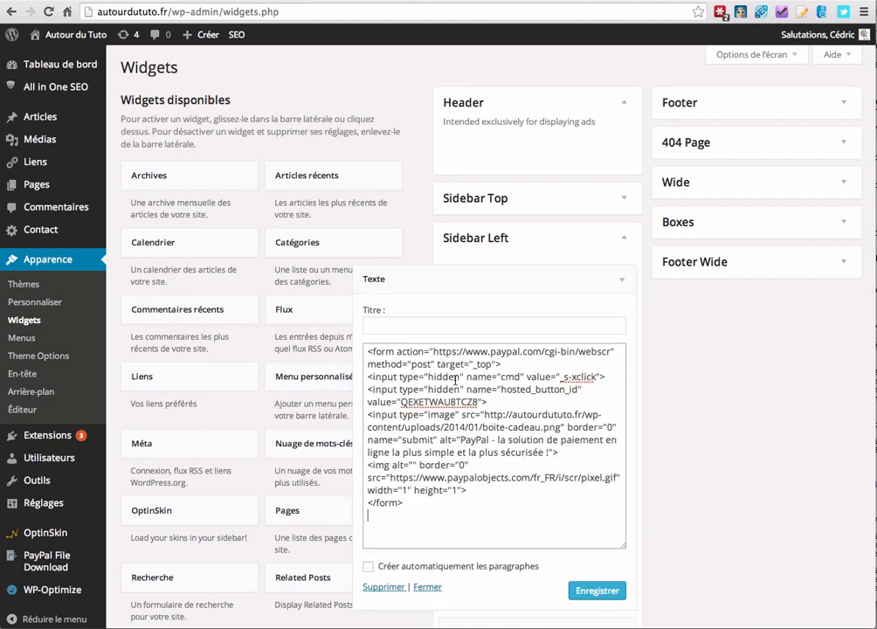
click(401, 328)
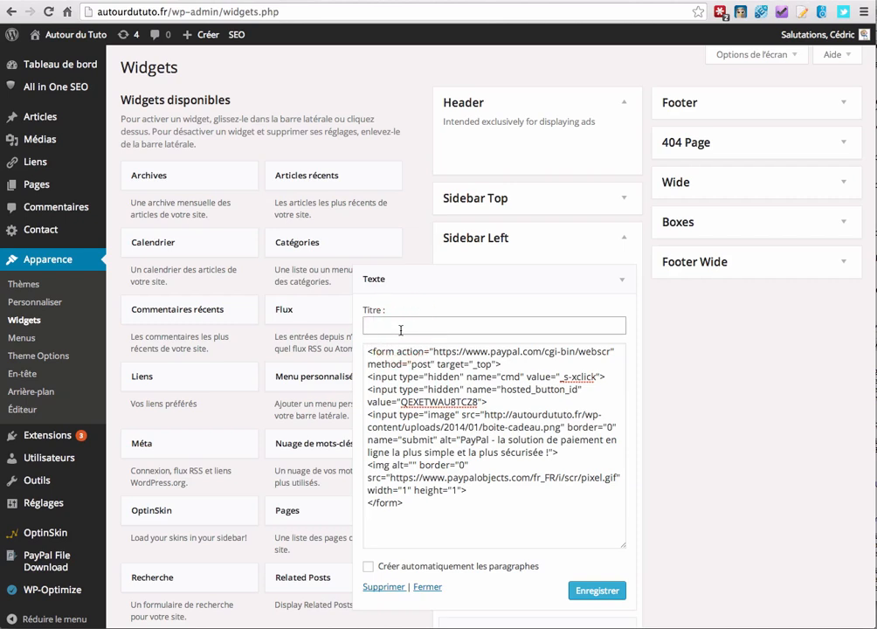
text(Soutenez l'auteur diu blog !)
scroll(420, 317, down, 1)
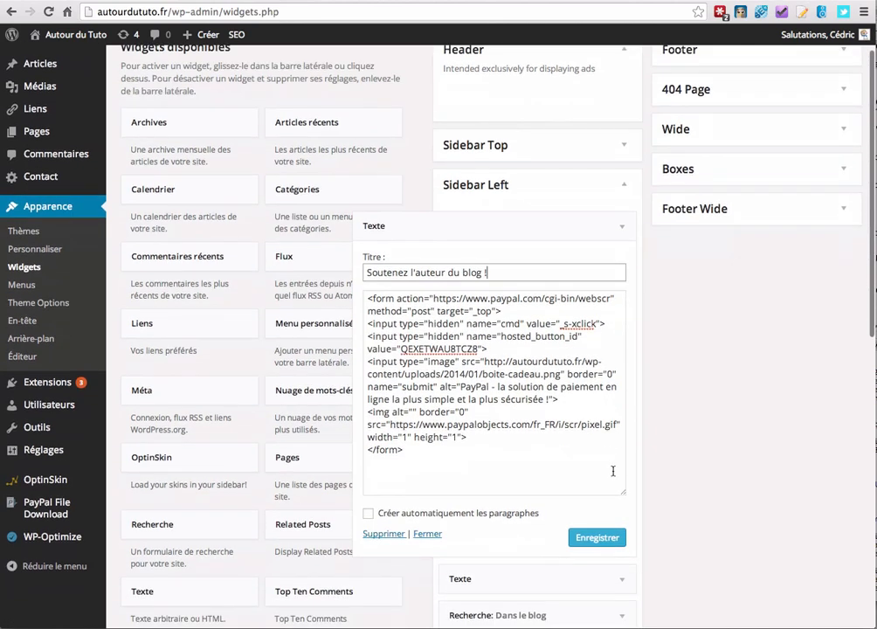
click(597, 537)
Step: Open the Autour du Tuto home page in a new tab and check the gift-box donation widget in its sidebar
super+click(77, 35)
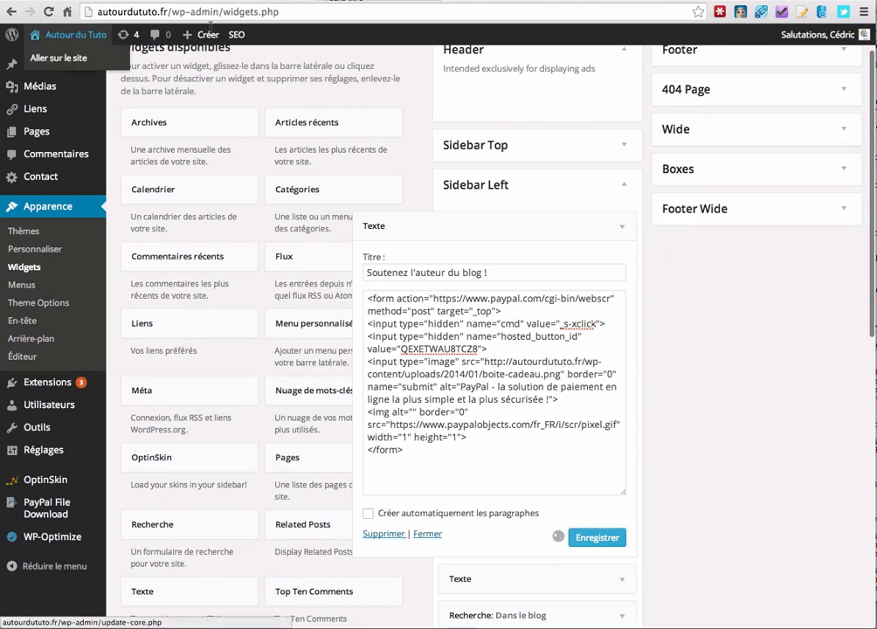
click(254, 0)
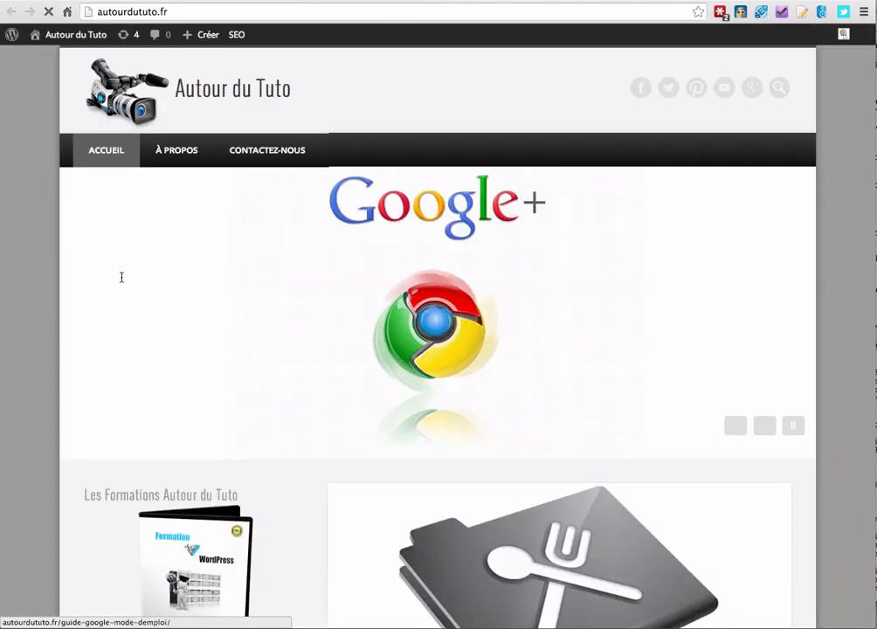
scroll(97, 277, down, 3)
scroll(70, 280, down, 4)
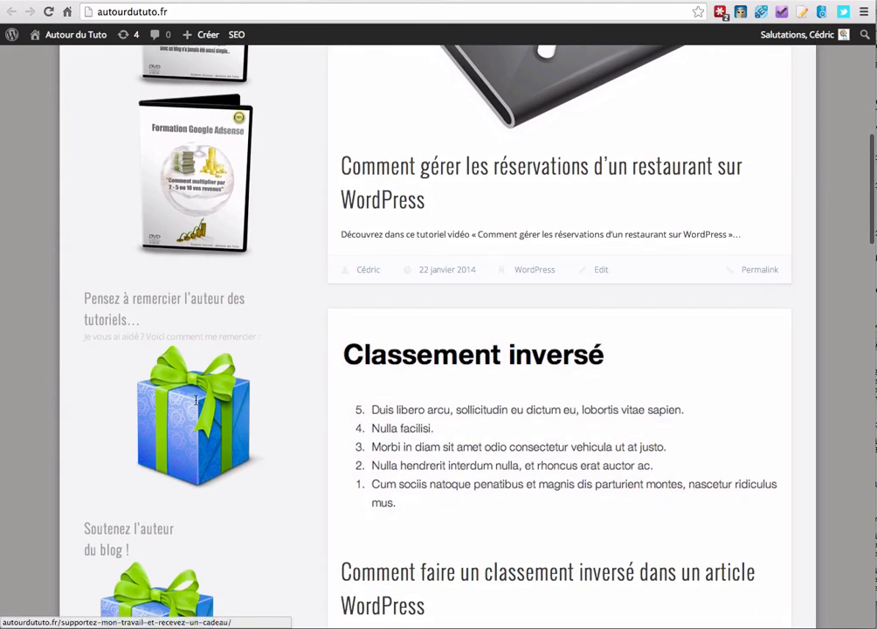
scroll(92, 377, down, 3)
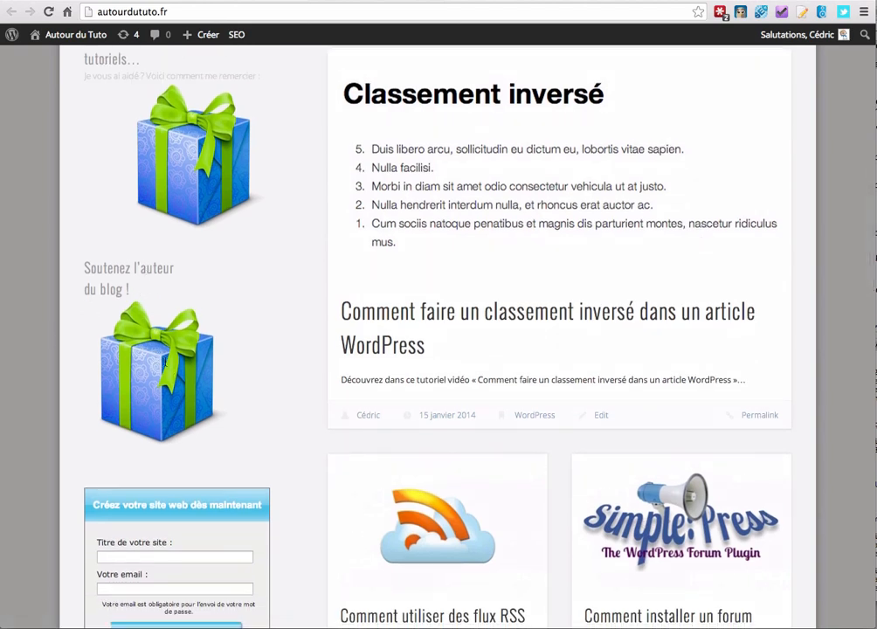
Step: Test the "Soutenez l'auteur du blog !" gift-box button and examine the PayPal donation page's purpose and amount field
click(160, 365)
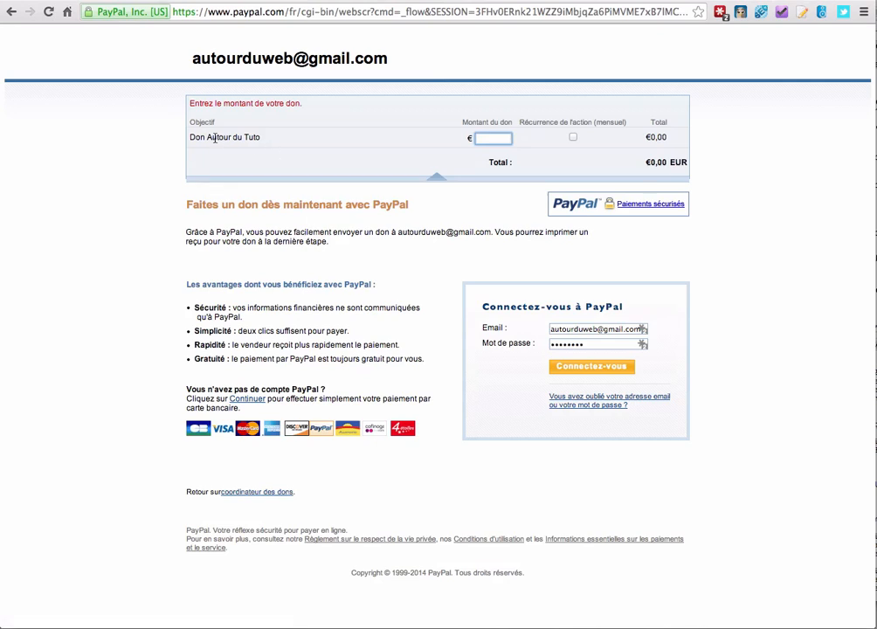
drag(193, 137, 254, 137)
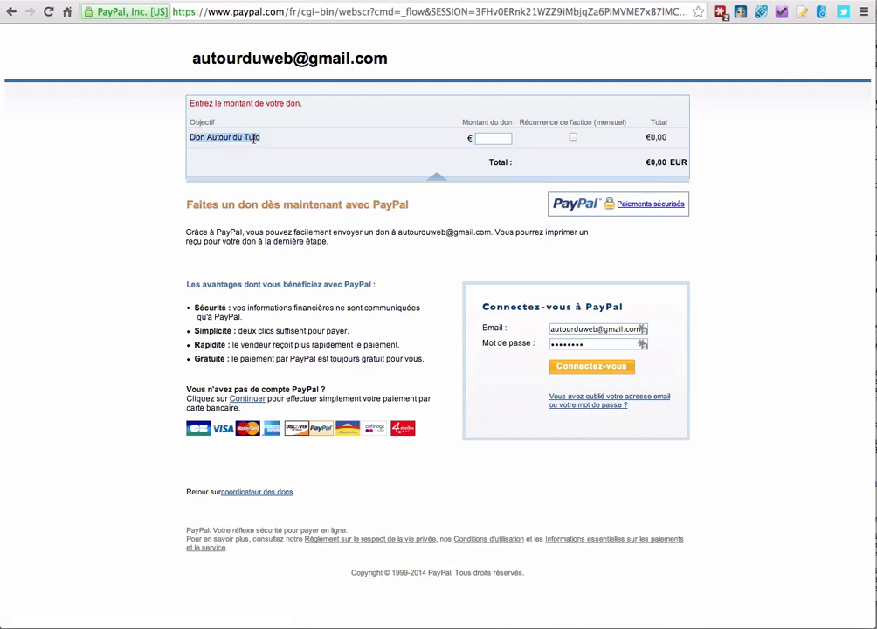
click(261, 135)
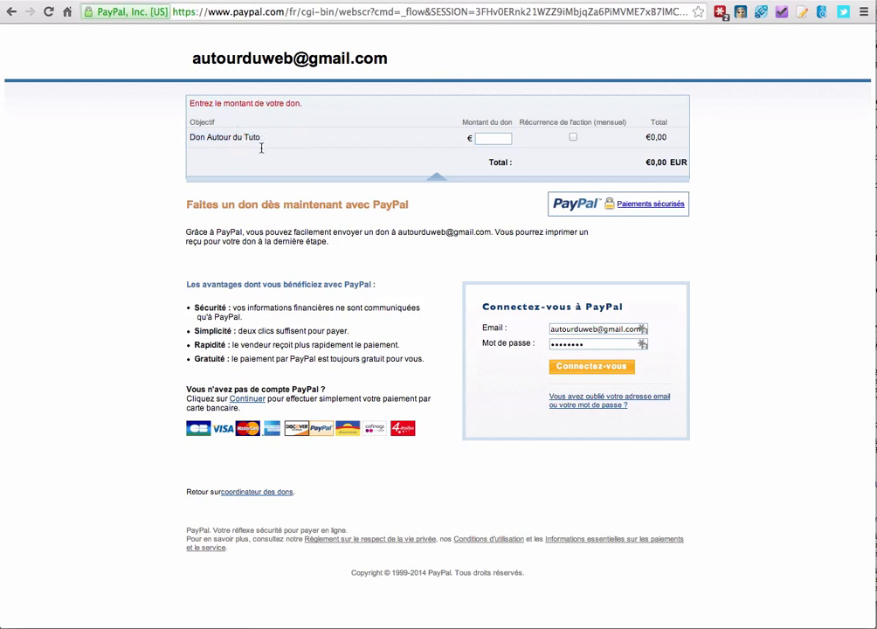
click(494, 138)
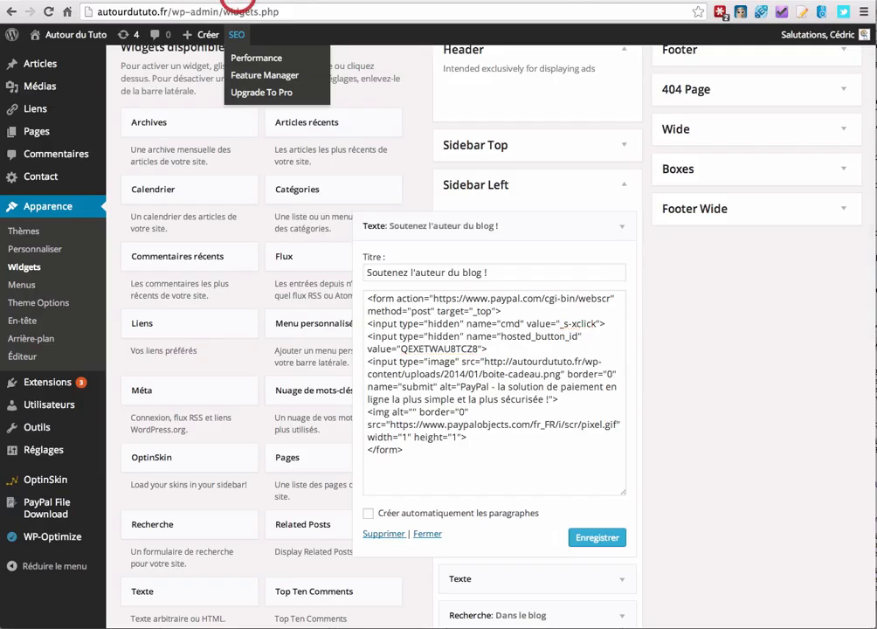
Step: Return from the widget management to the Autour du Tuto home page and compare the two gift-box widgets in its sidebar
scroll(183, 245, up, 3)
click(230, 134)
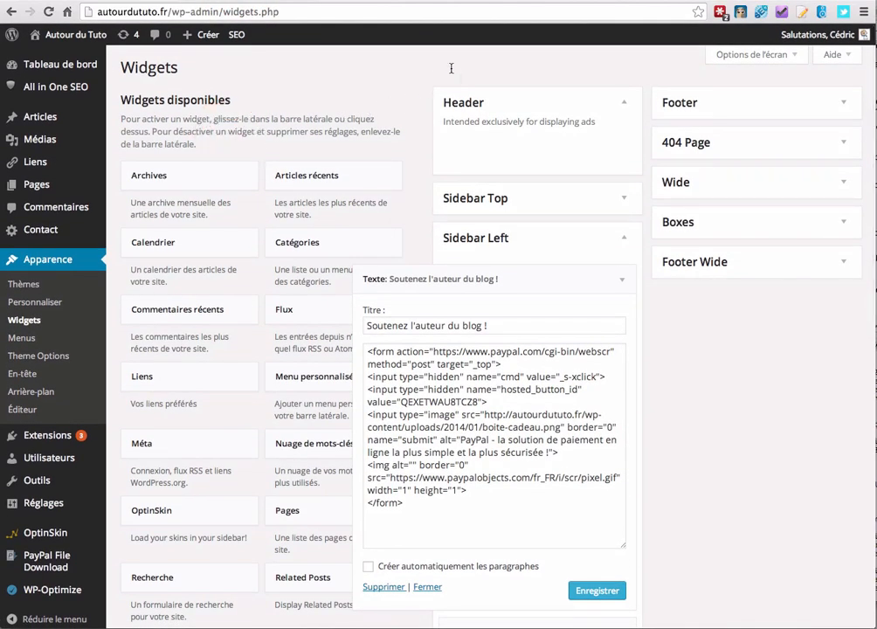
mouse_move(76, 33)
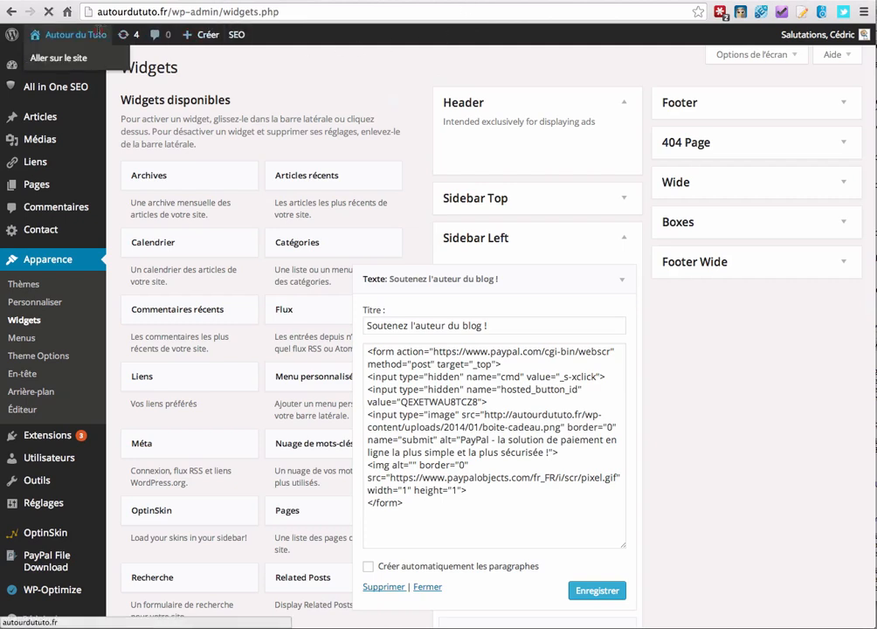
click(57, 50)
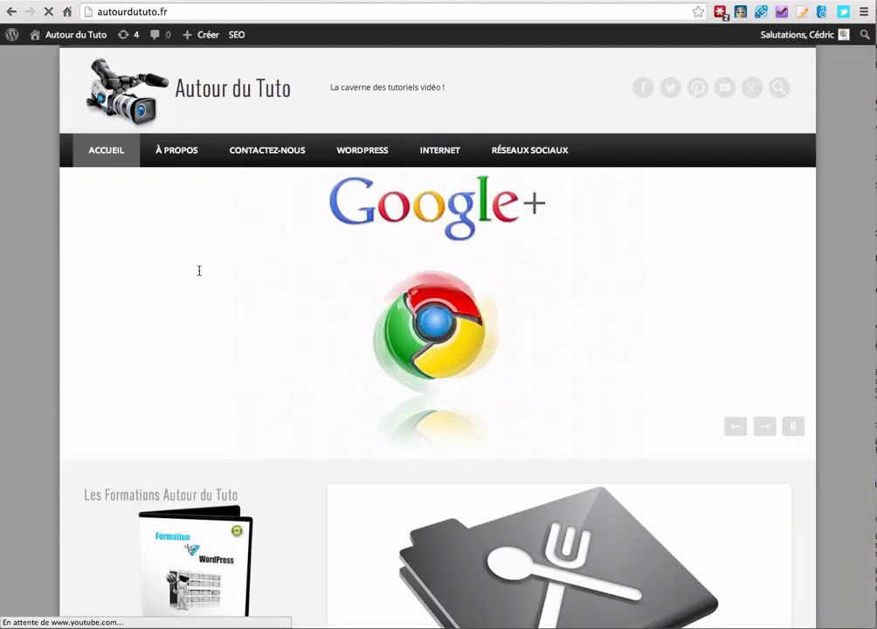
scroll(338, 275, down, 10)
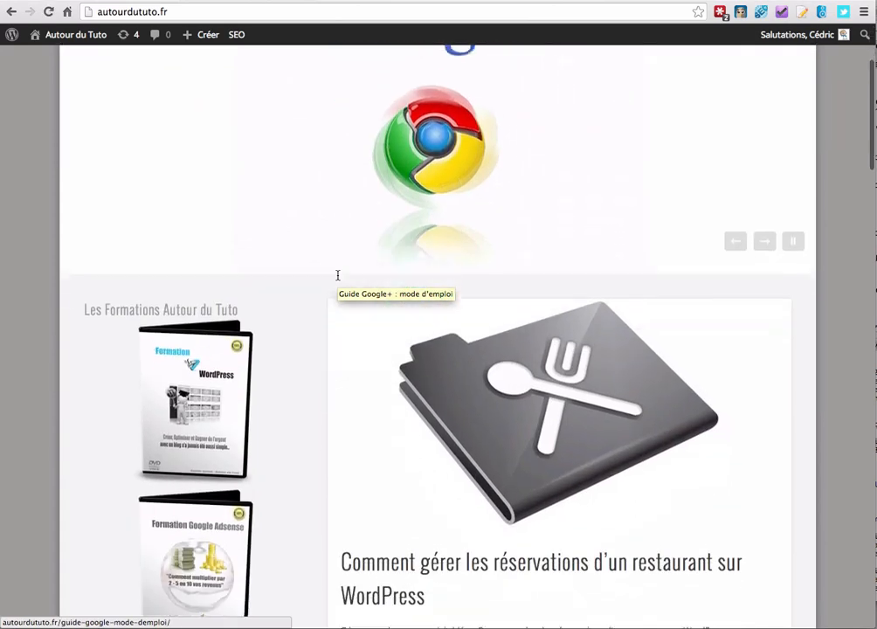
scroll(309, 273, down, 5)
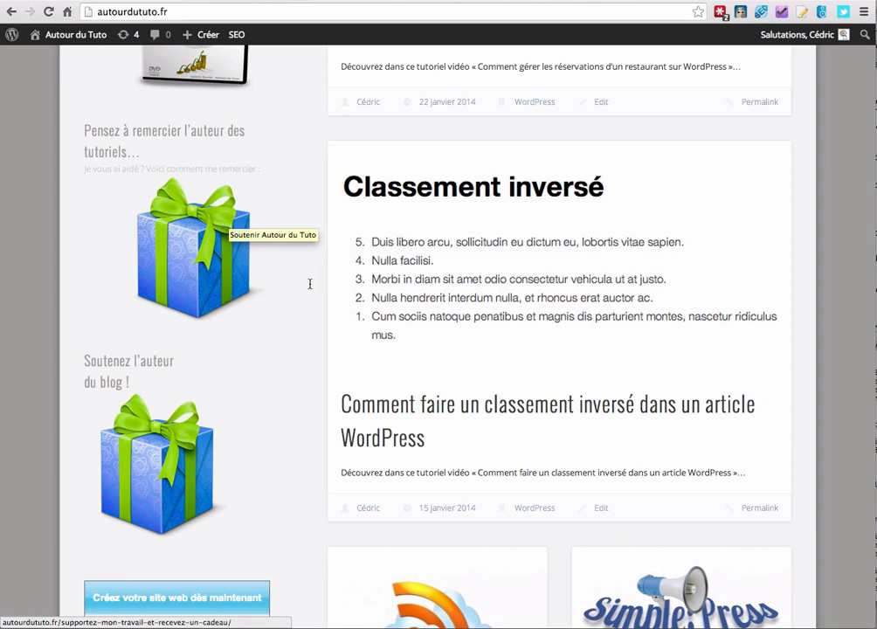
scroll(309, 284, up, 6)
scroll(313, 284, down, 3)
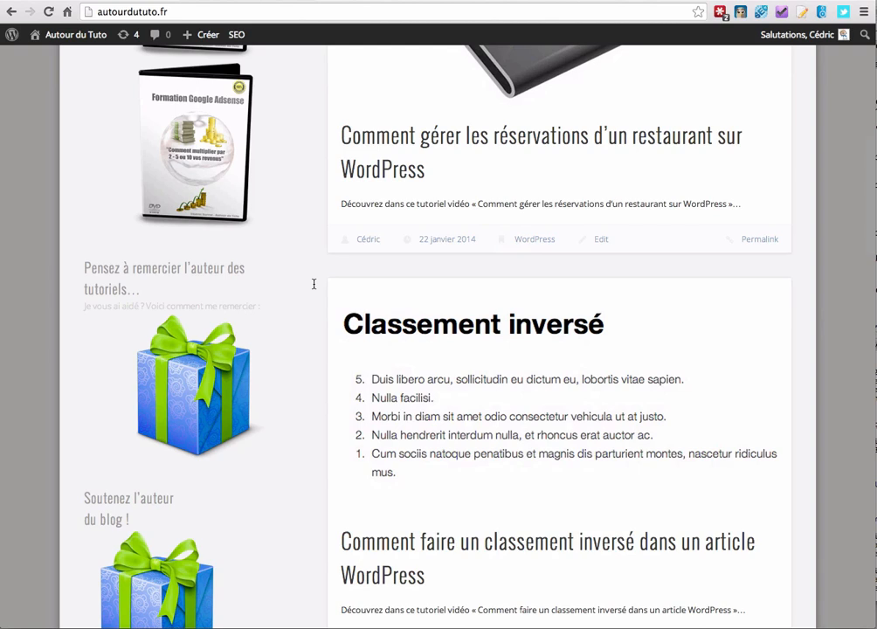
Step: Follow the "Pensez à remercier l'auteur des tutoriels…" gift box and examine the 1€, 5€ and 10€ donation options on its page
click(198, 367)
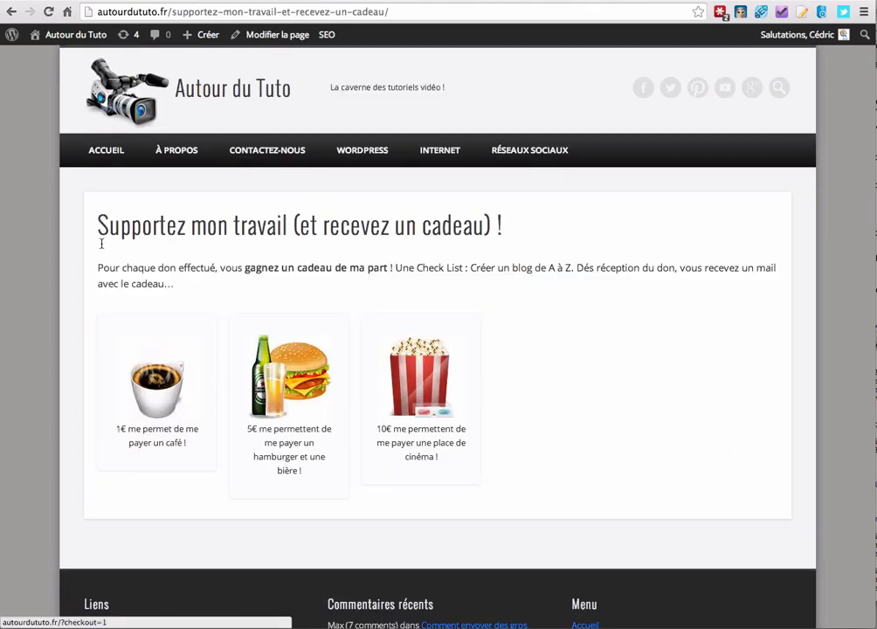
scroll(70, 234, down, 1)
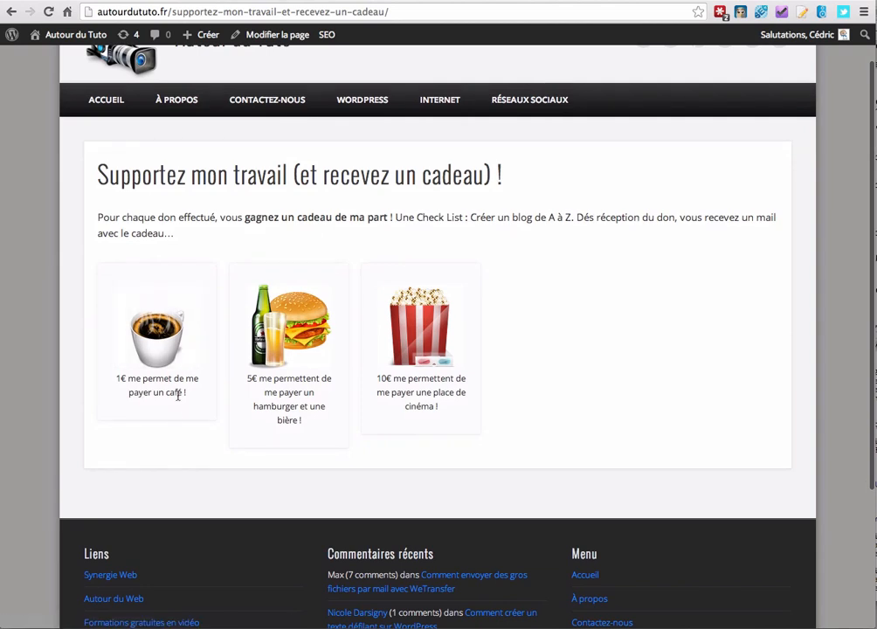
scroll(159, 375, up, 1)
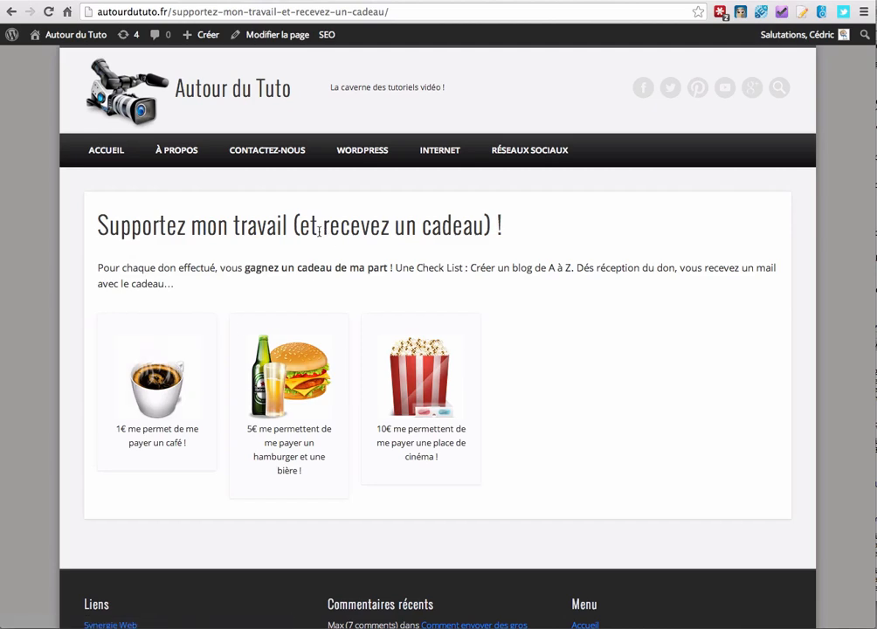
Step: Go back to the home page, open the restaurant reservations article and check the gift-box widgets in its sidebar
scroll(264, 228, left, 5)
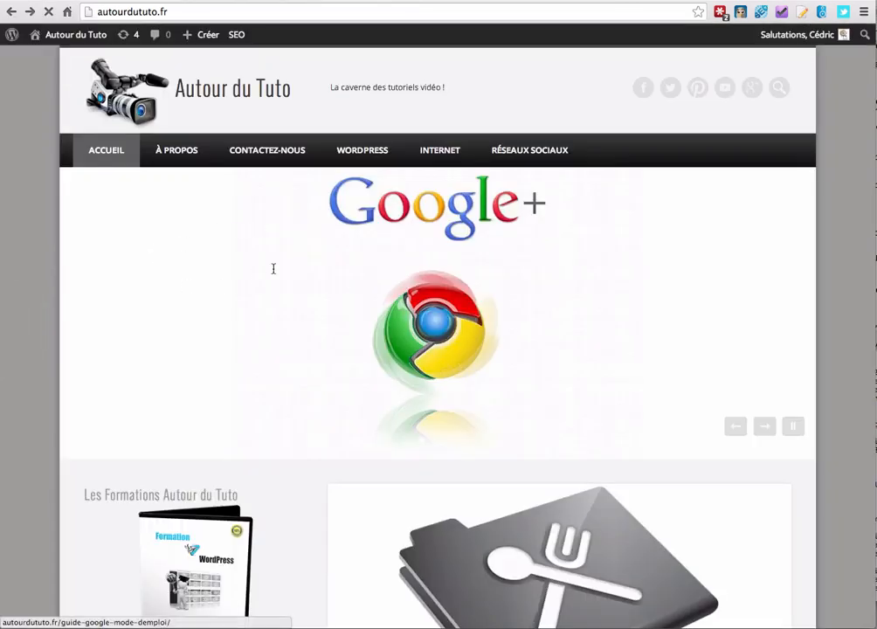
scroll(285, 264, down, 10)
scroll(285, 264, up, 5)
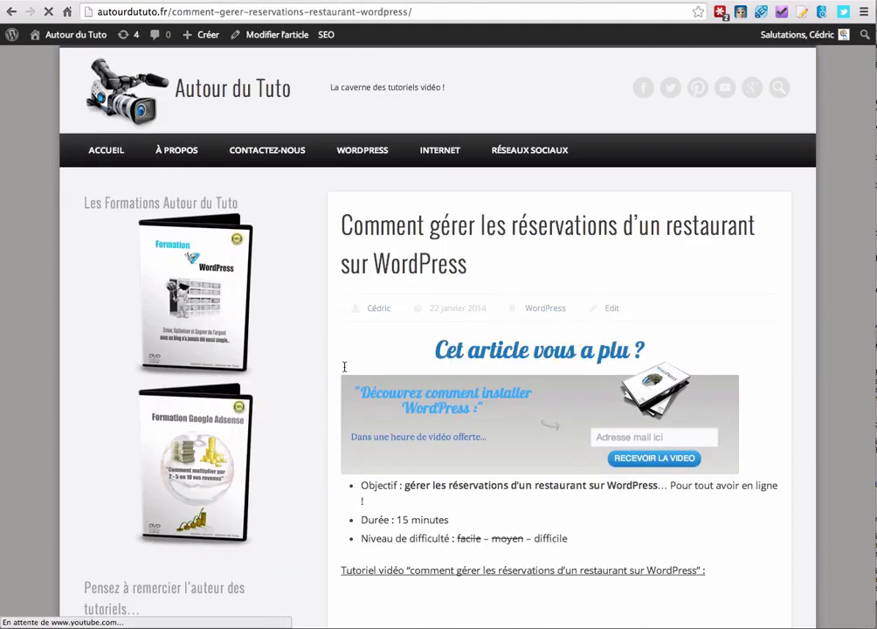
scroll(318, 299, down, 6)
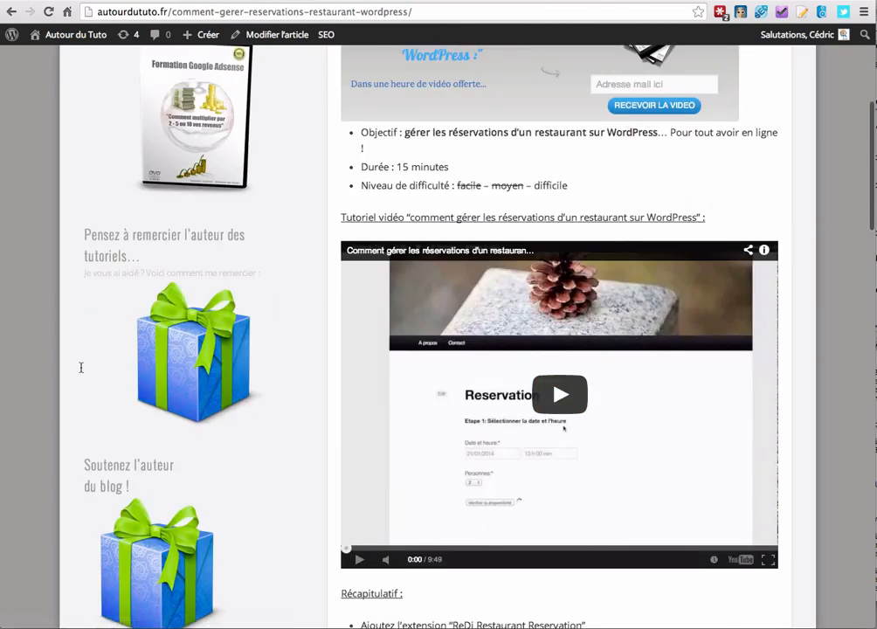
scroll(516, 260, down, 2)
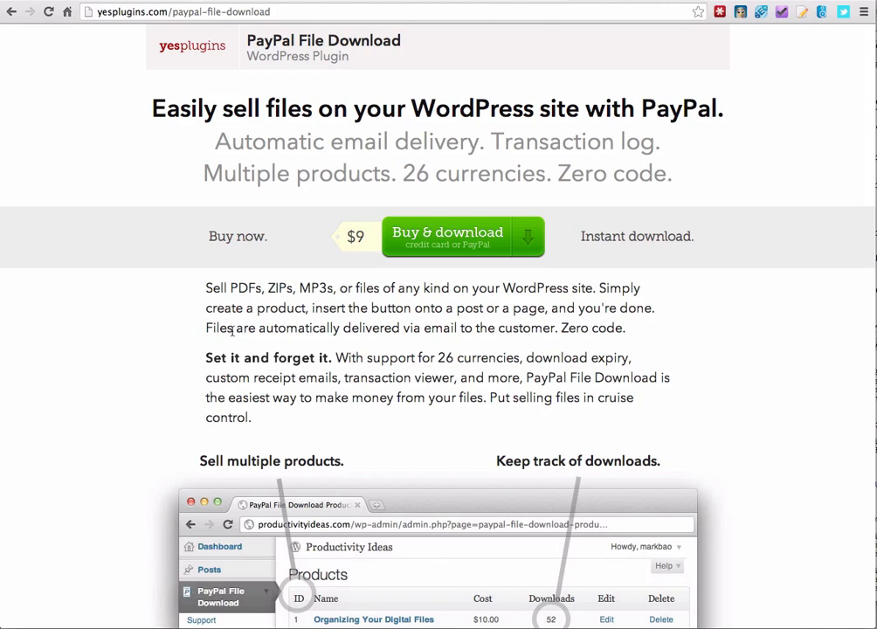
Step: Examine the yesplugins presentation page of the PayPal File Download plugin and return to the blog article
scroll(186, 258, down, 3)
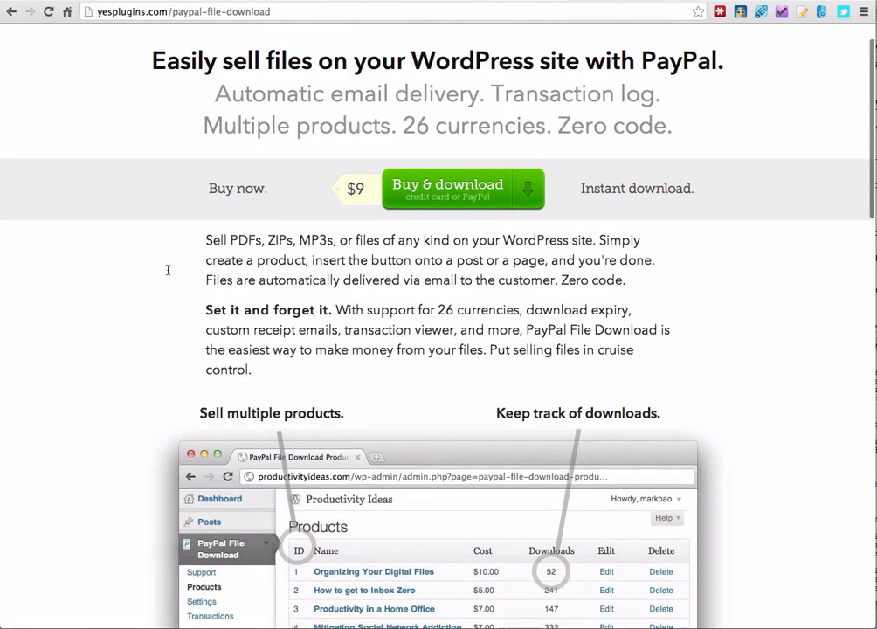
scroll(186, 257, up, 3)
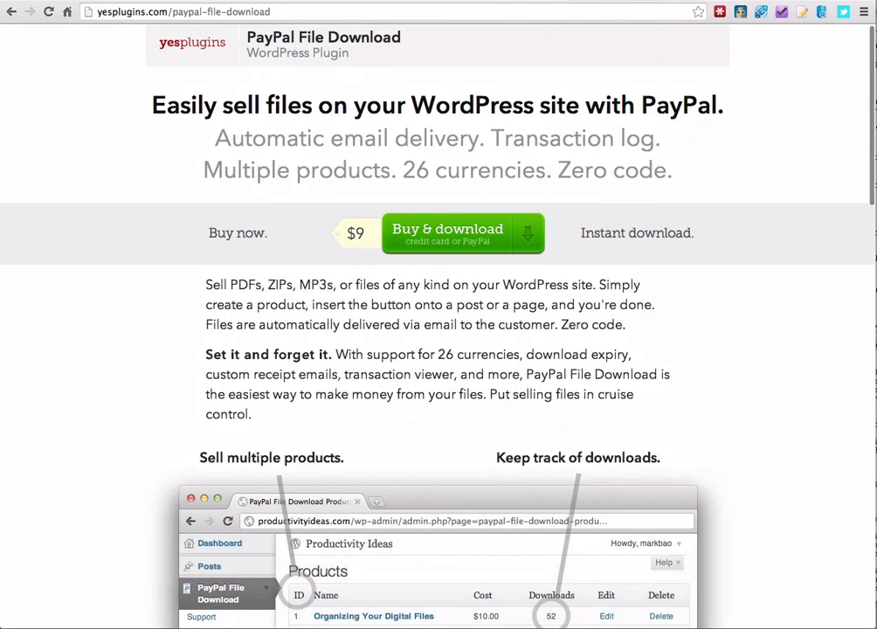
click(222, 1)
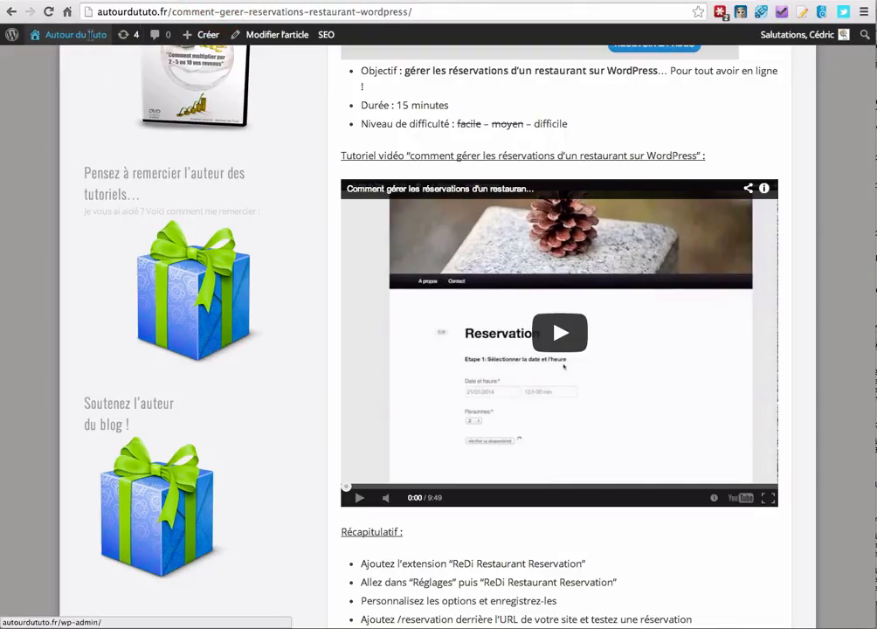
Step: Open the PayPal File Download products in the WordPress administration and examine the donation products and the Add a Product form's fields
mouse_move(74, 33)
click(75, 55)
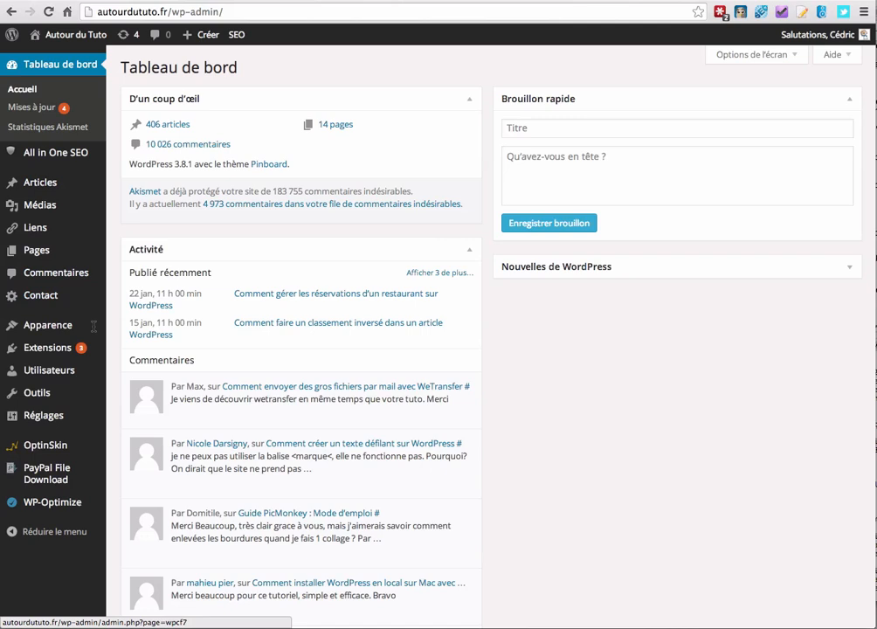
mouse_move(48, 347)
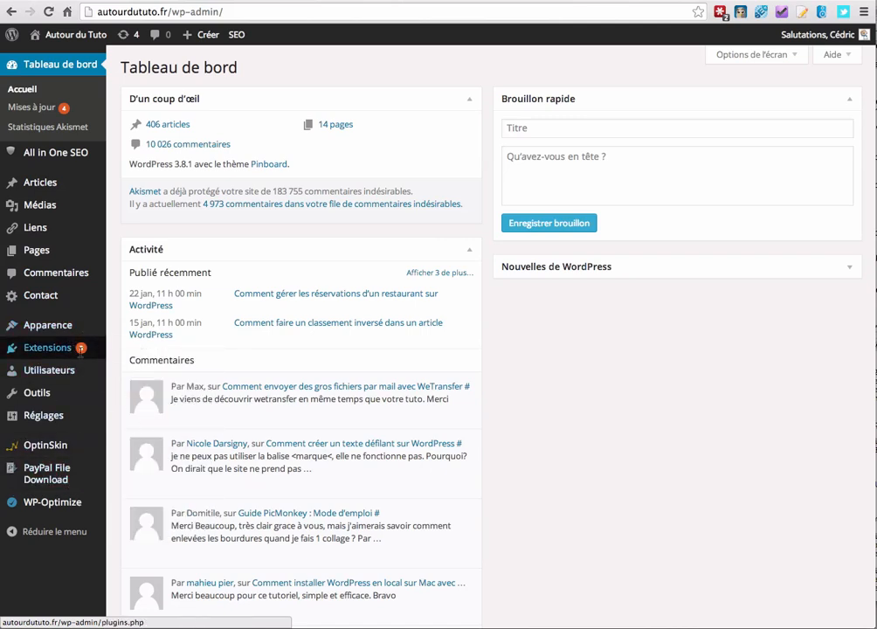
mouse_move(48, 473)
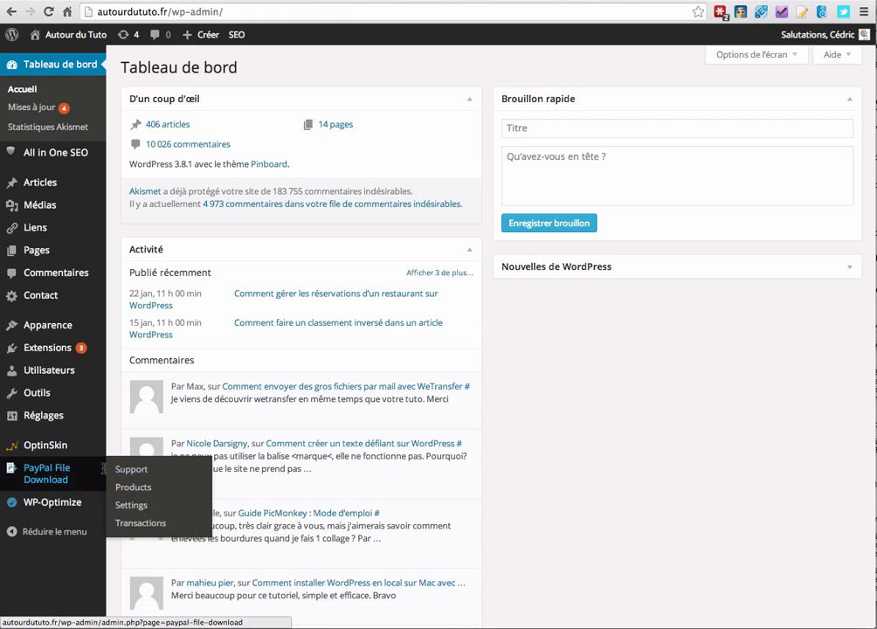
click(138, 486)
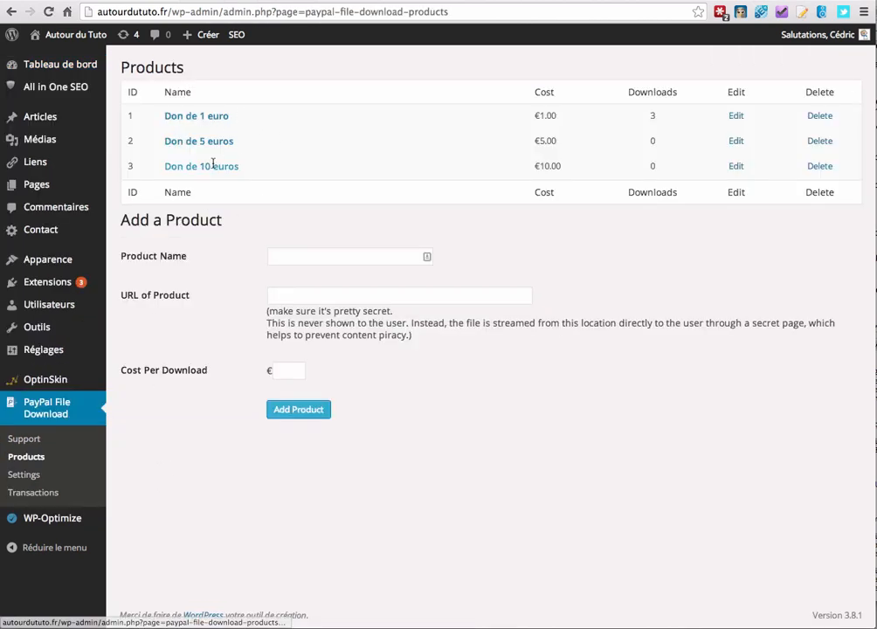
click(295, 256)
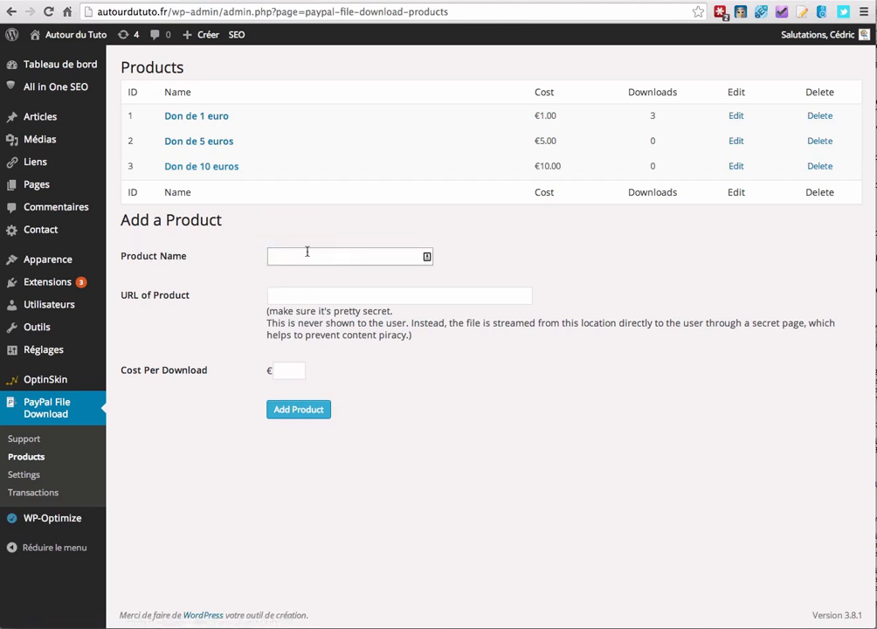
click(299, 293)
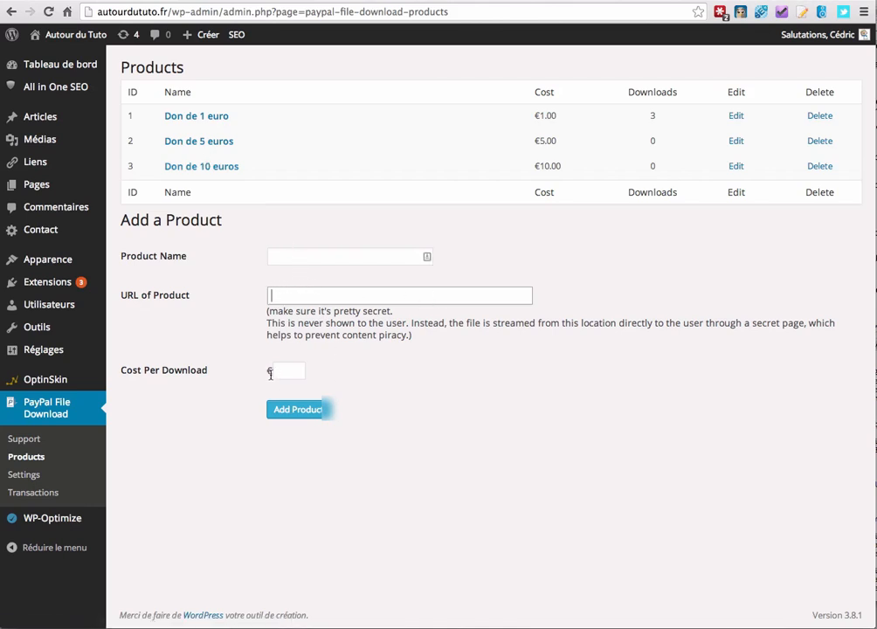
Step: Open the settings of the PayPal File Download plugin
click(35, 475)
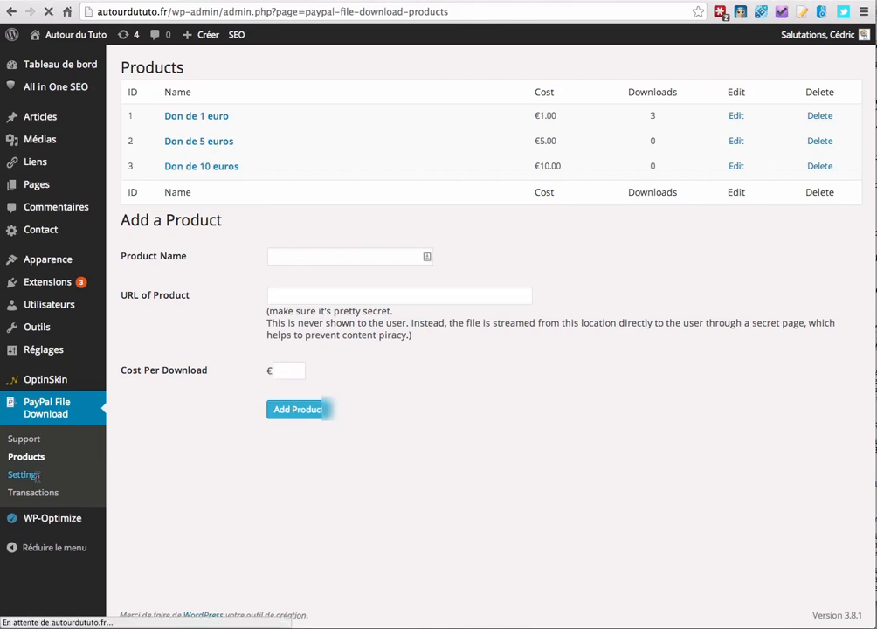